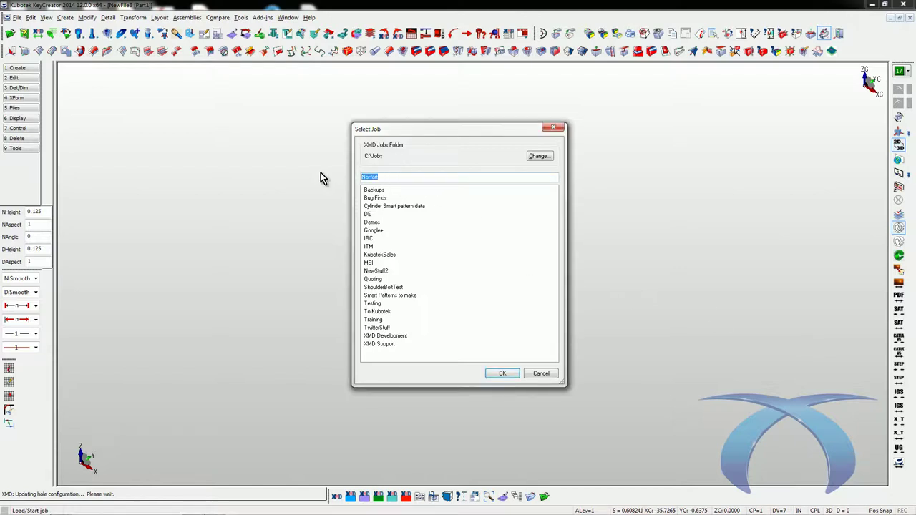
# - Start a new job named NoData in the XMD jobs folder
pyautogui.write('NoPar')
pyautogui.press('BackSpace')
pyautogui.press('BackSpace')
pyautogui.write('Data')
pyautogui.click(501, 375)
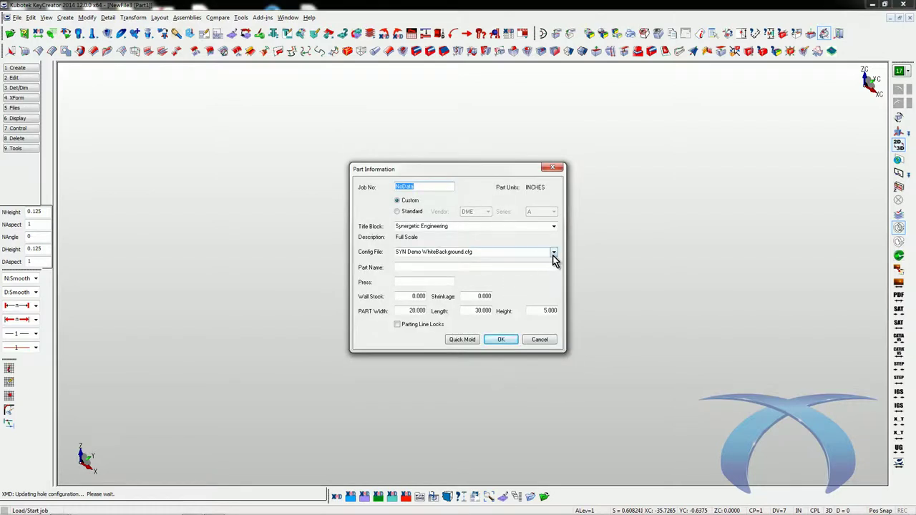
# - Keep the Synergetic Engineering title block and SYN Demo WhiteBackground.cfg configuration, and name the part HOUSING
pyautogui.click(505, 250)
pyautogui.click(501, 246)
pyautogui.click(485, 227)
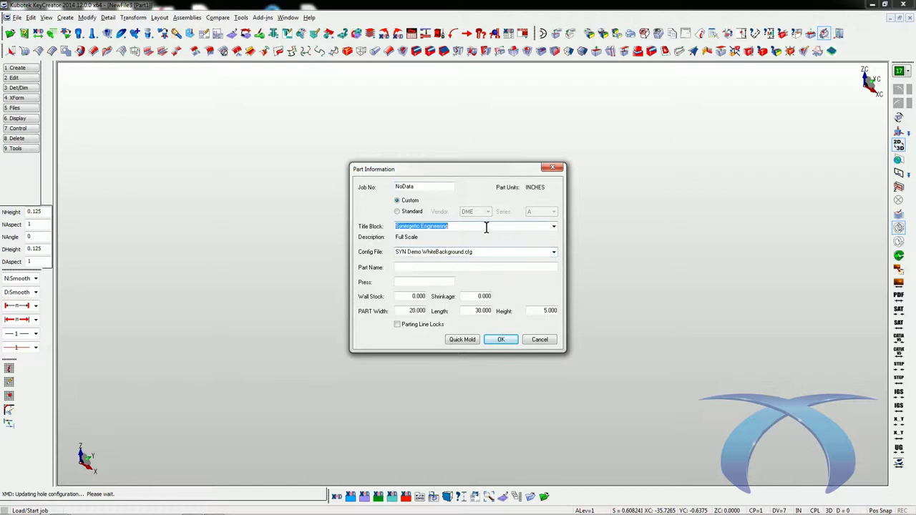
pyautogui.click(497, 228)
pyautogui.click(476, 267)
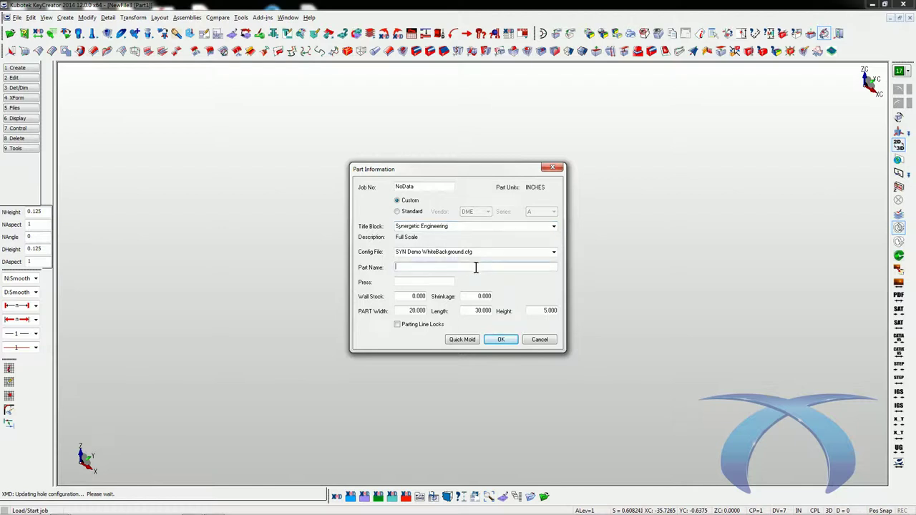
pyautogui.press('capslock')
pyautogui.write('HOUSING')
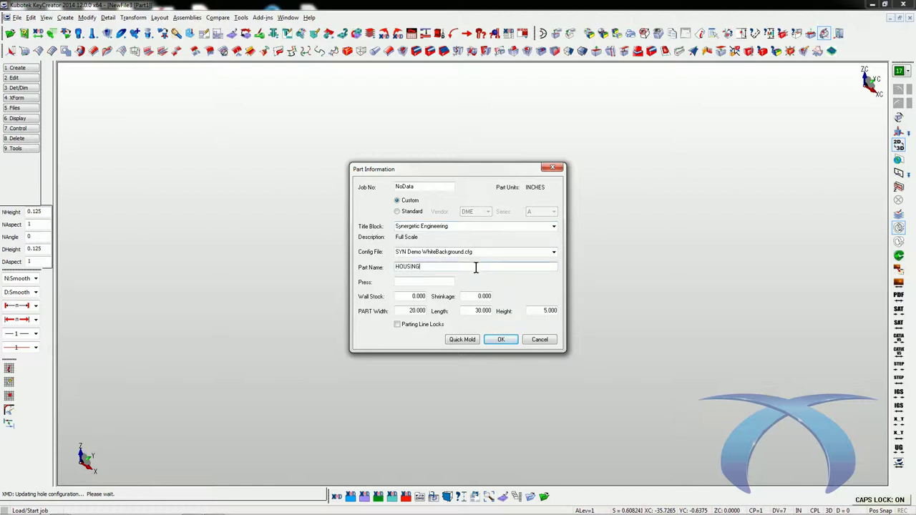
# - Set the press to 700 TON, the wall stock to 0.12 and the shrinkage to 0.006
pyautogui.press('Tab')
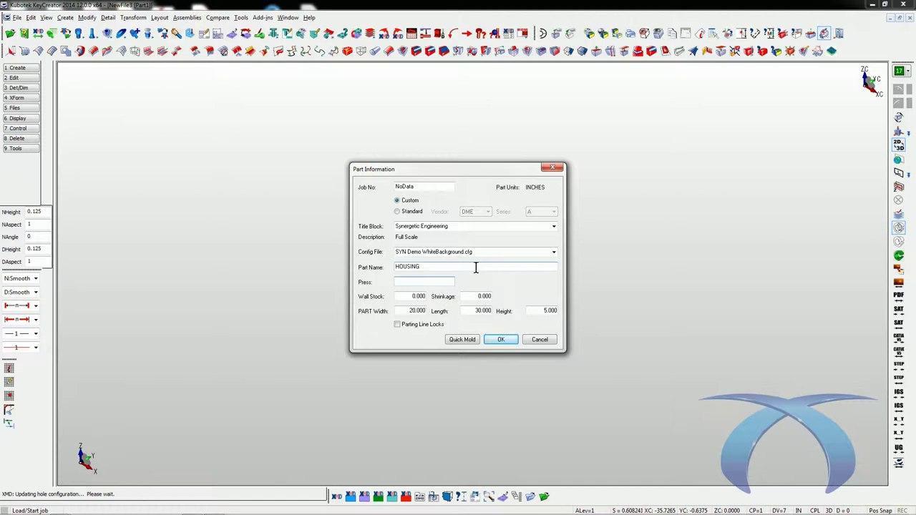
pyautogui.write('700 TON')
pyautogui.press('Tab')
pyautogui.write('0.12')
pyautogui.press('Tab')
pyautogui.write('.006')
# - Set the part width to 8.5, length to 20.5 and height to 3.5 inches, enable parting line locks, and accept the part information
pyautogui.doubleClick(420, 313)
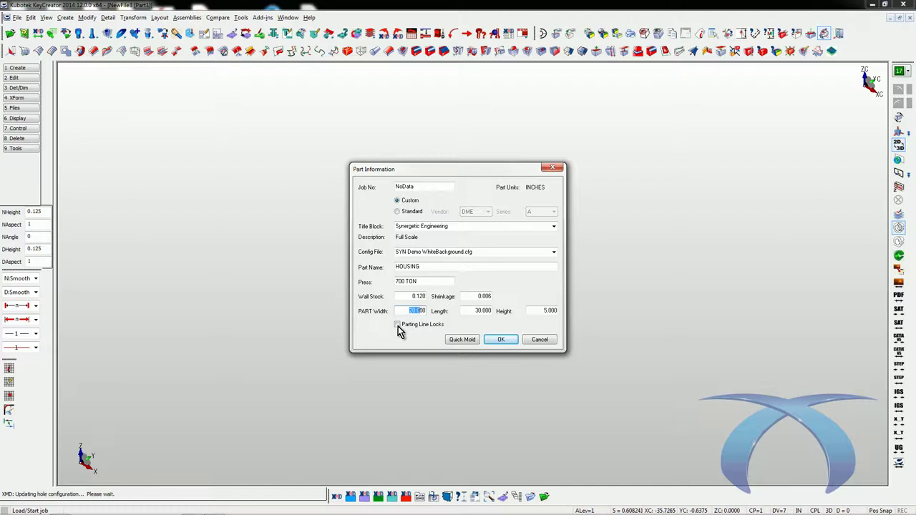
pyautogui.moveTo(398, 310); pyautogui.dragTo(438, 309)
pyautogui.write('8.5')
pyautogui.press('Tab')
pyautogui.write('20.5')
pyautogui.press('Tab')
pyautogui.write('3.5')
pyautogui.click(398, 324)
pyautogui.click(512, 344)
# - Choose the parting line lock style with male corner locks on the core half
pyautogui.moveTo(200, 27); pyautogui.dragTo(370, 112)
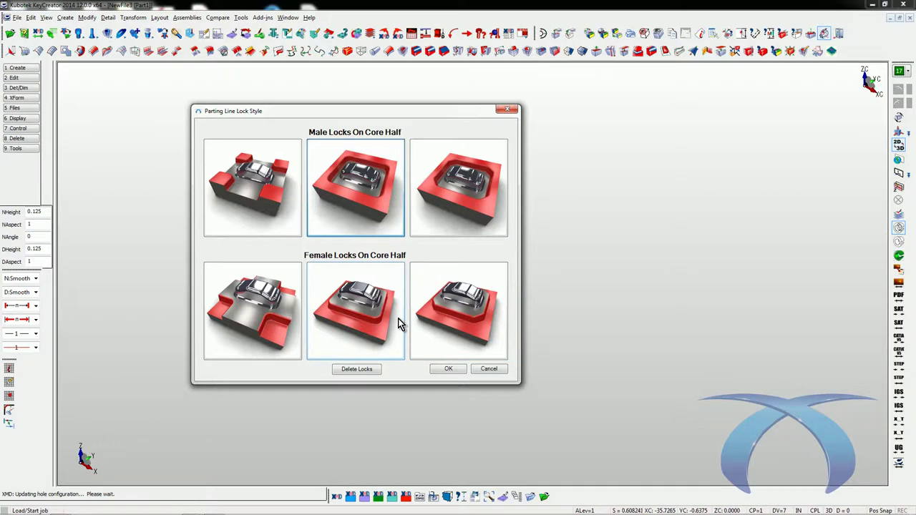
pyautogui.click(264, 184)
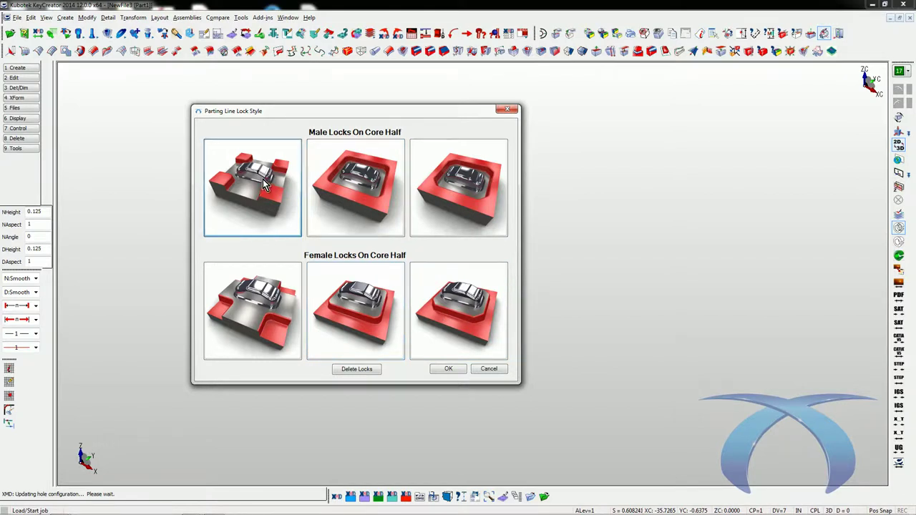
pyautogui.click(451, 368)
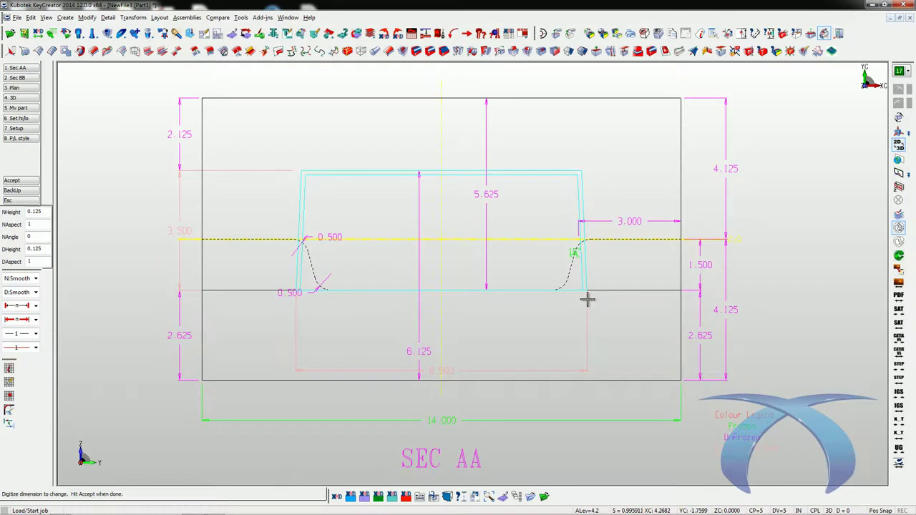
# - Set the overall block width in section AA to 32 inches
pyautogui.click(433, 423)
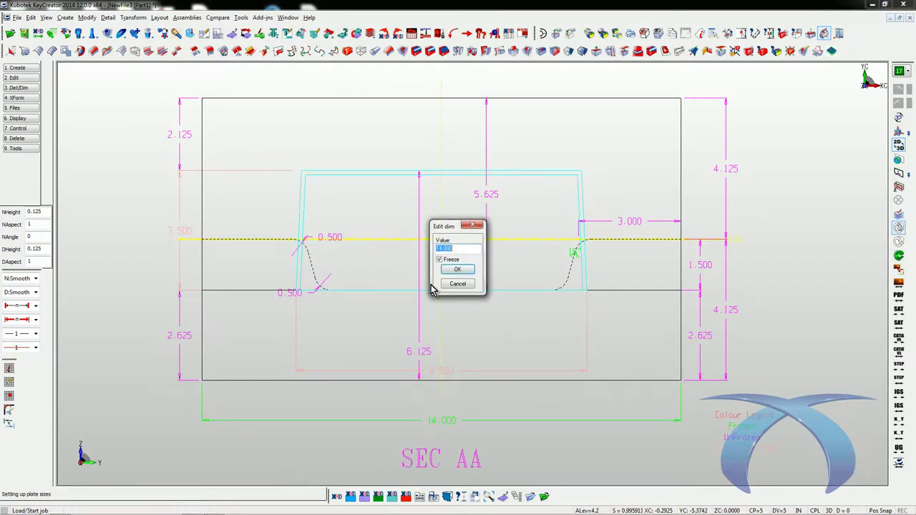
pyautogui.write('32')
pyautogui.click(459, 270)
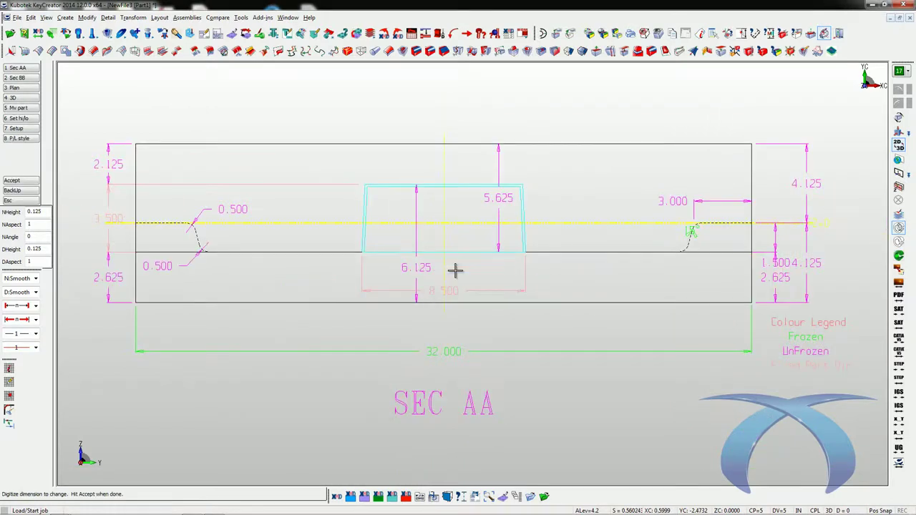
# - Set the overall block width in section AA to 20 inches
pyautogui.click(440, 352)
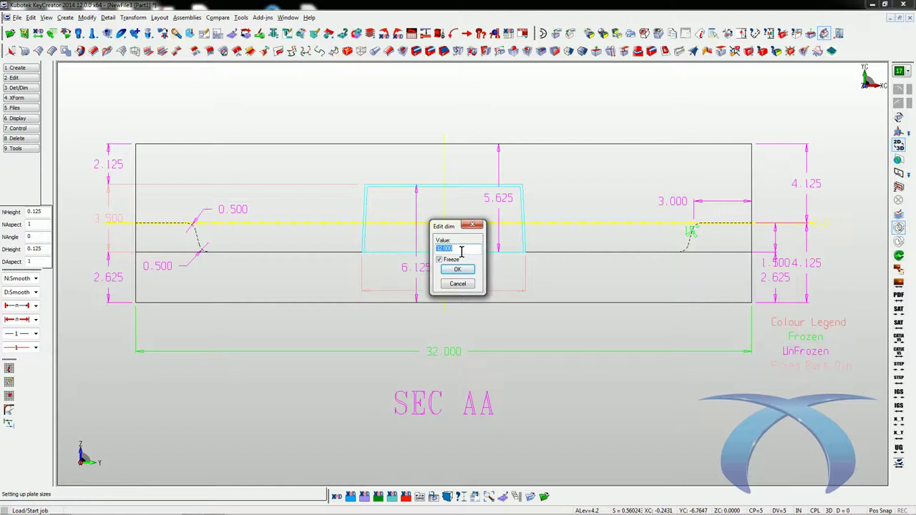
pyautogui.moveTo(448, 226); pyautogui.dragTo(475, 154)
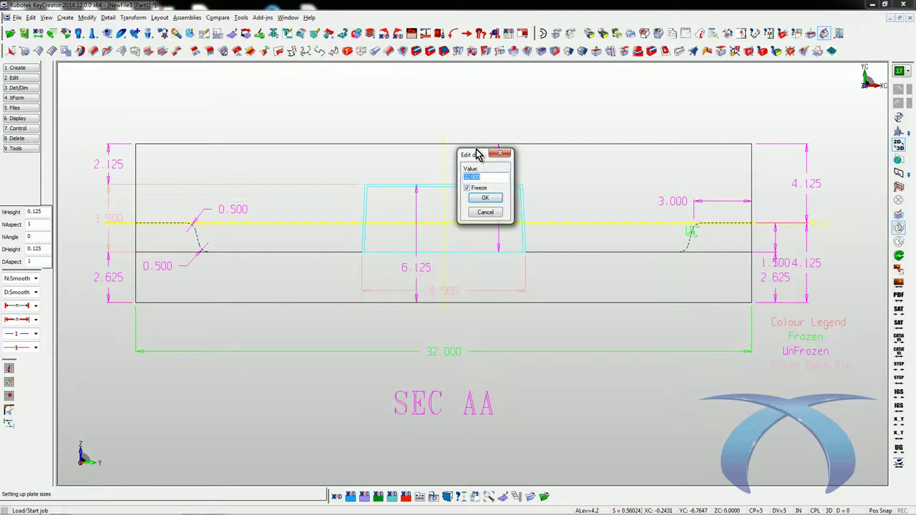
pyautogui.write('20')
pyautogui.click(485, 198)
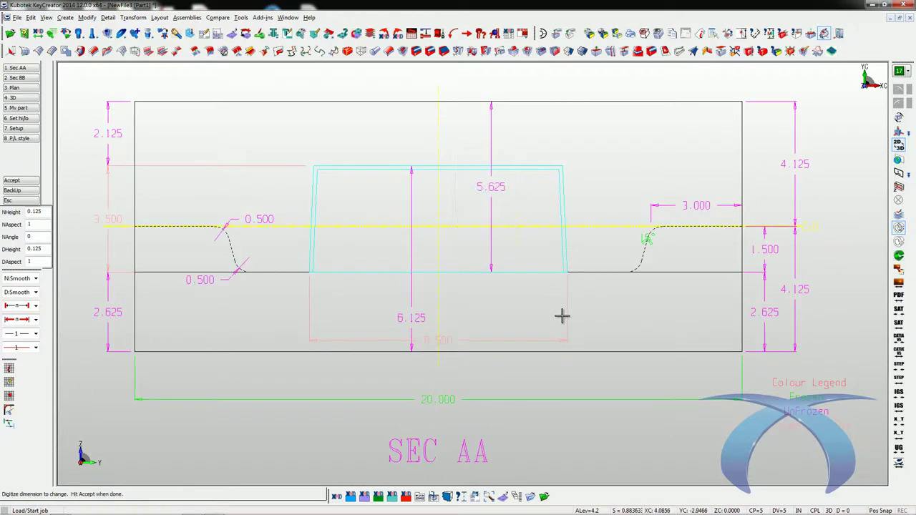
# - Set the overall block length in section BB to 30 inches
pyautogui.click(18, 78)
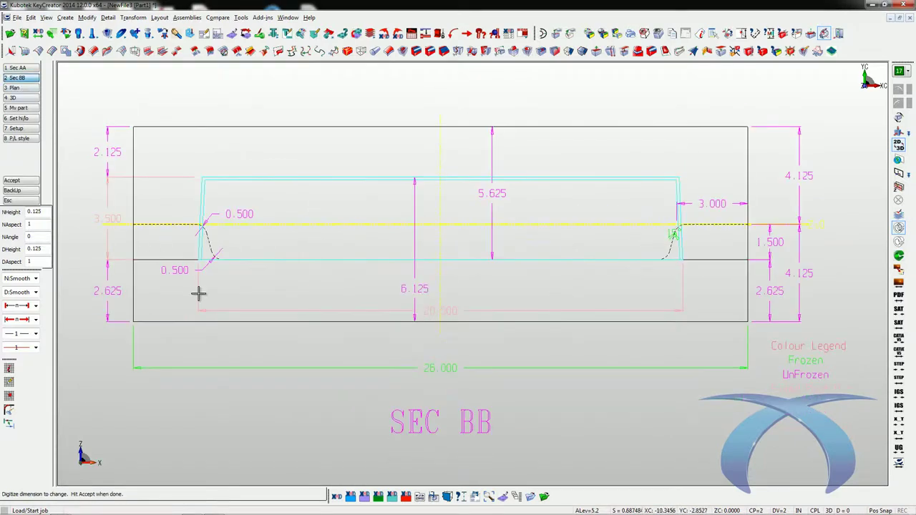
pyautogui.click(443, 368)
pyautogui.write('30')
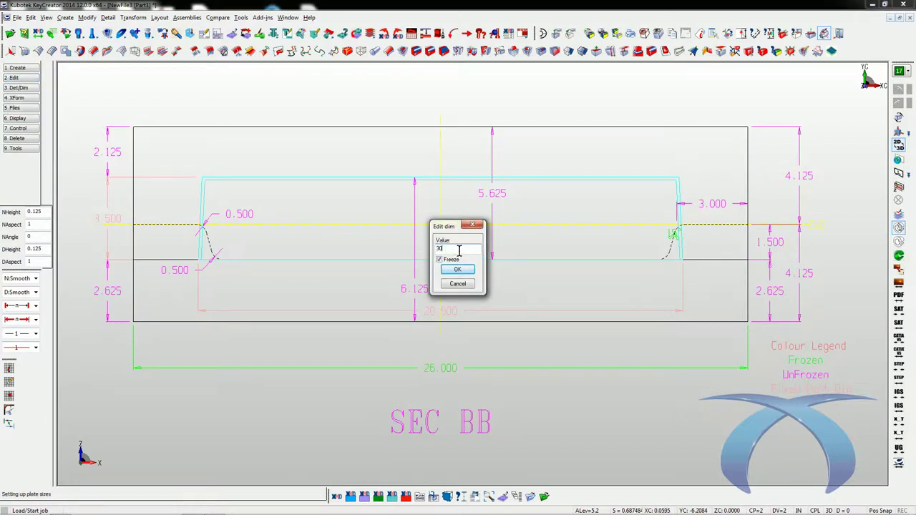
pyautogui.click(462, 269)
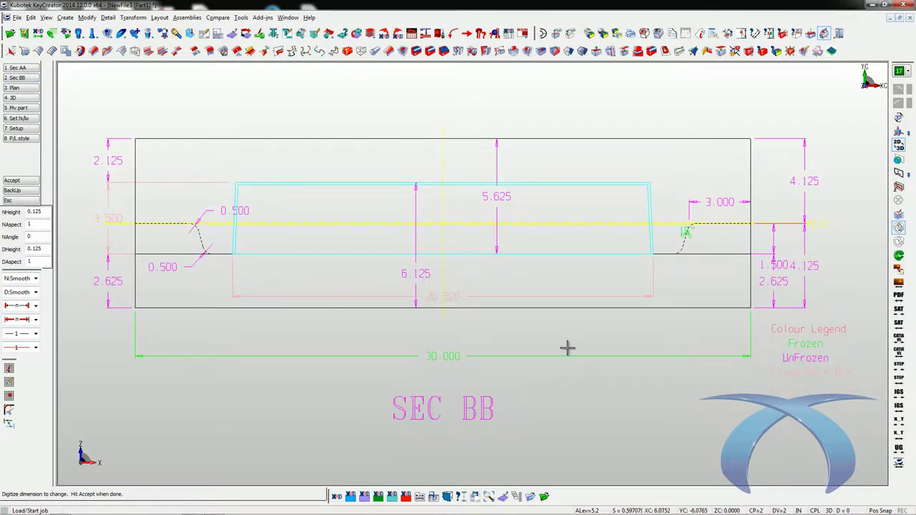
# - Set the corner radius of the parting line locks in the plan view to 2 inches
pyautogui.click(25, 88)
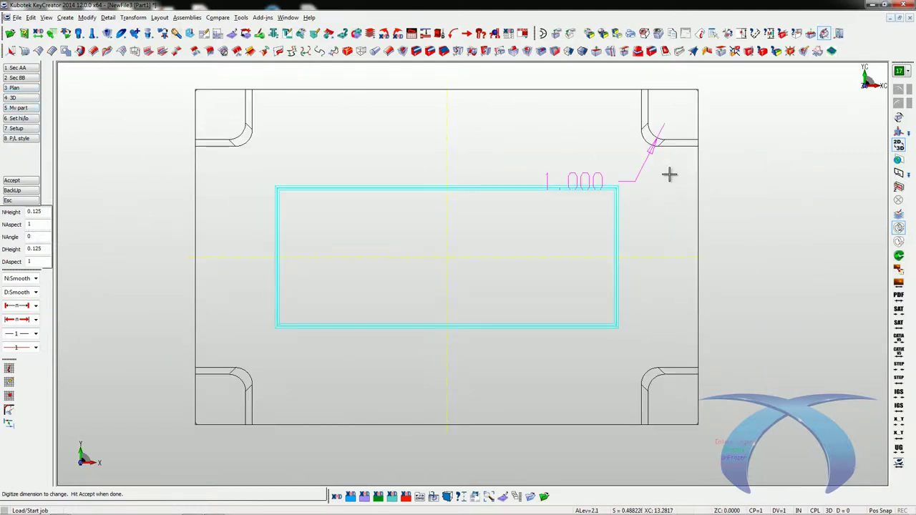
pyautogui.click(580, 181)
pyautogui.write('2')
pyautogui.click(457, 269)
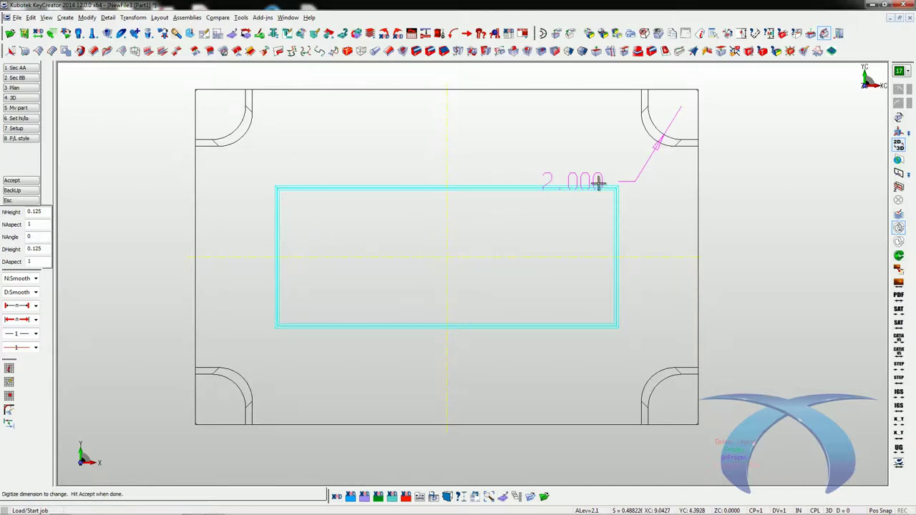
# - Set the parting line lock width in section BB to 4.5 inches
pyautogui.click(28, 78)
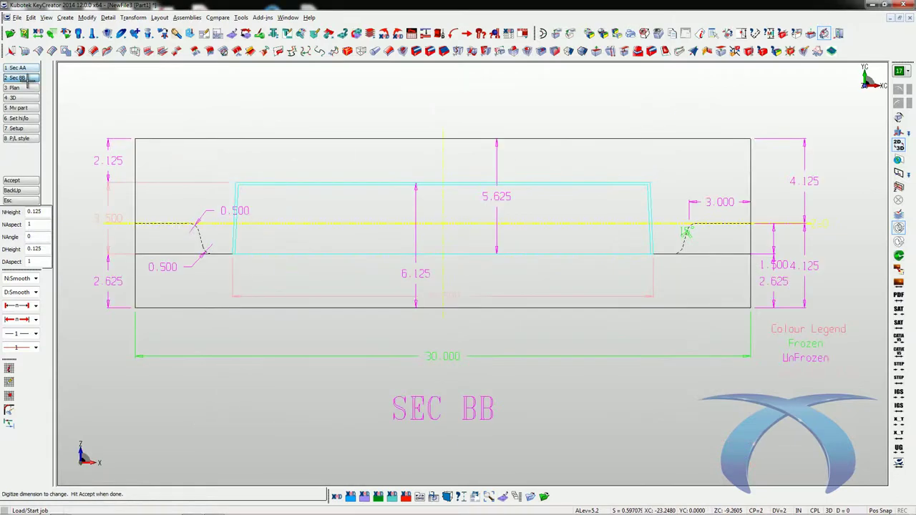
pyautogui.click(683, 218)
pyautogui.write('4.5')
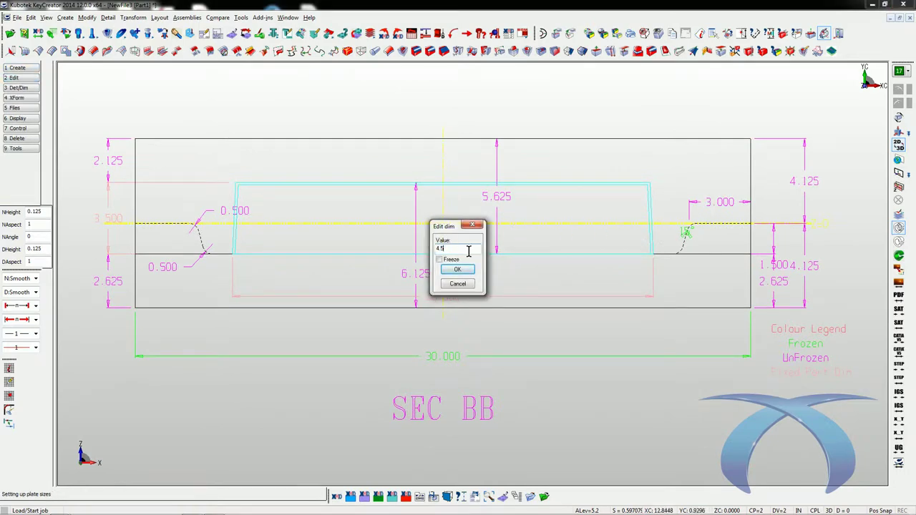
pyautogui.click(457, 269)
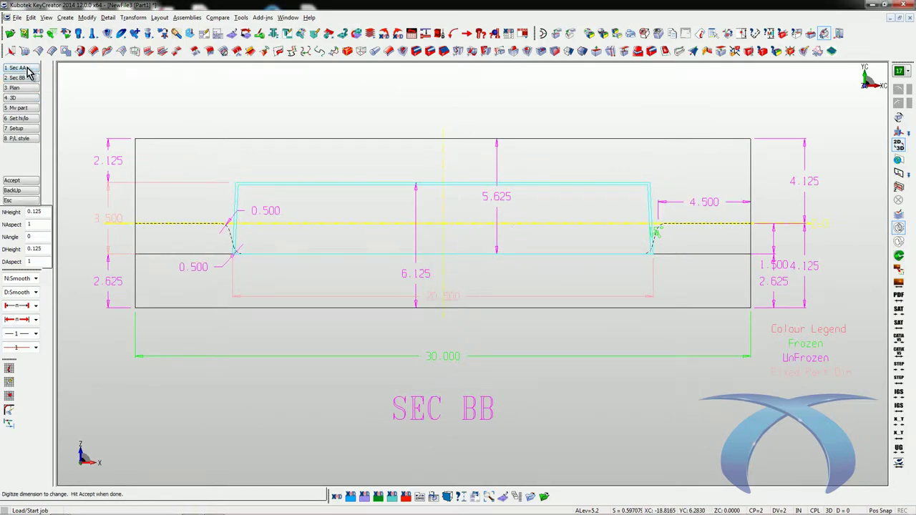
# - Set the parting line lock width in section AA to 4.5 inches
pyautogui.click(18, 67)
pyautogui.click(682, 207)
pyautogui.write('4.5')
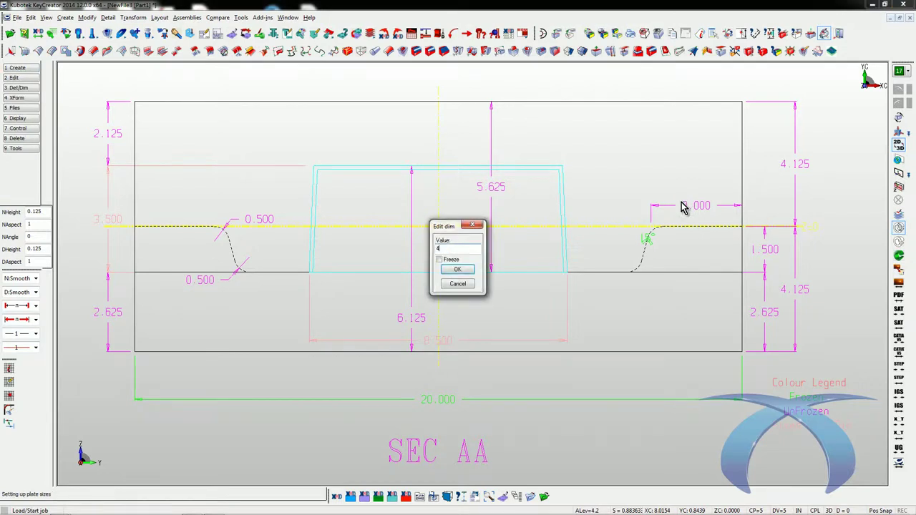
pyautogui.click(462, 268)
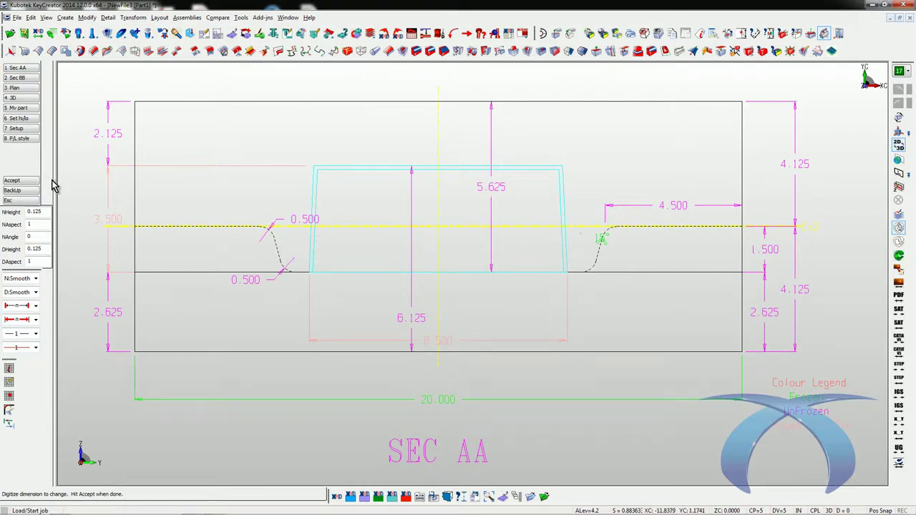
# - Accept the block sizes and set the ejector retainer plate's thickness to 0.875 inches in the mold parameters
pyautogui.click(21, 89)
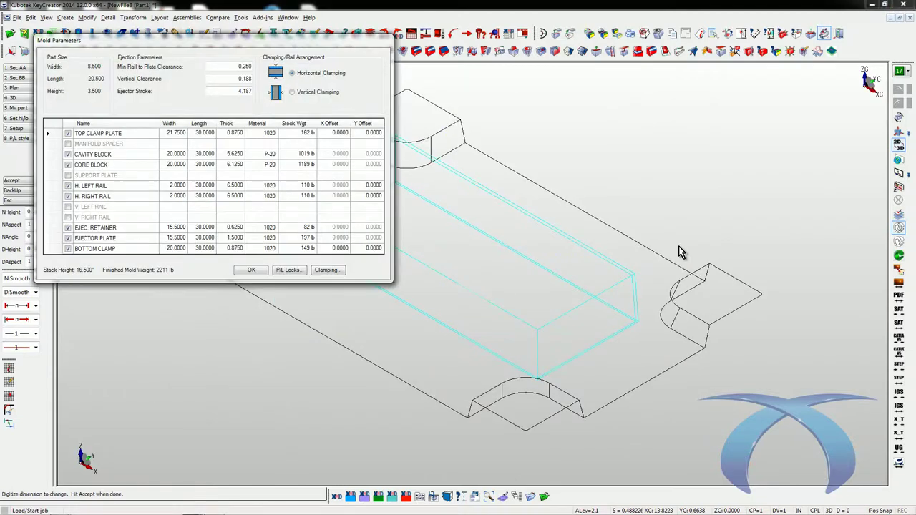
pyautogui.moveTo(254, 42); pyautogui.dragTo(312, 141)
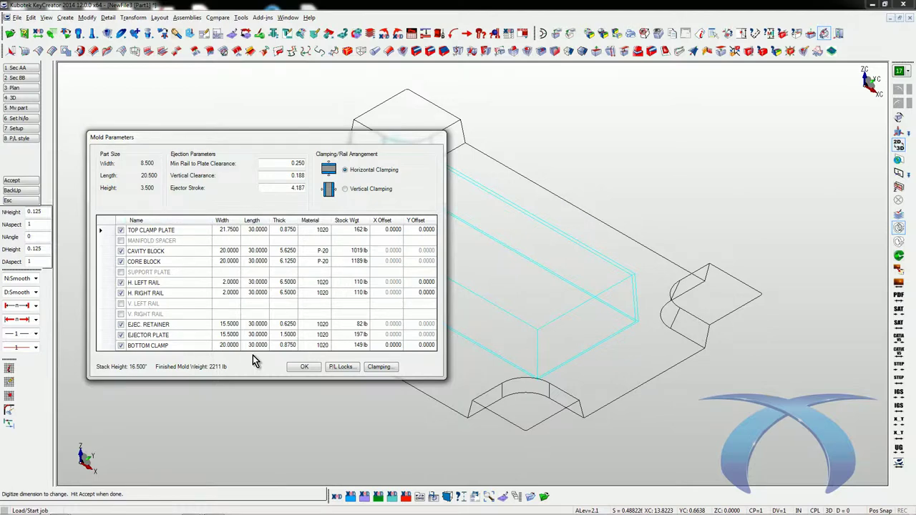
pyautogui.click(282, 324)
pyautogui.write('875')
pyautogui.click(285, 335)
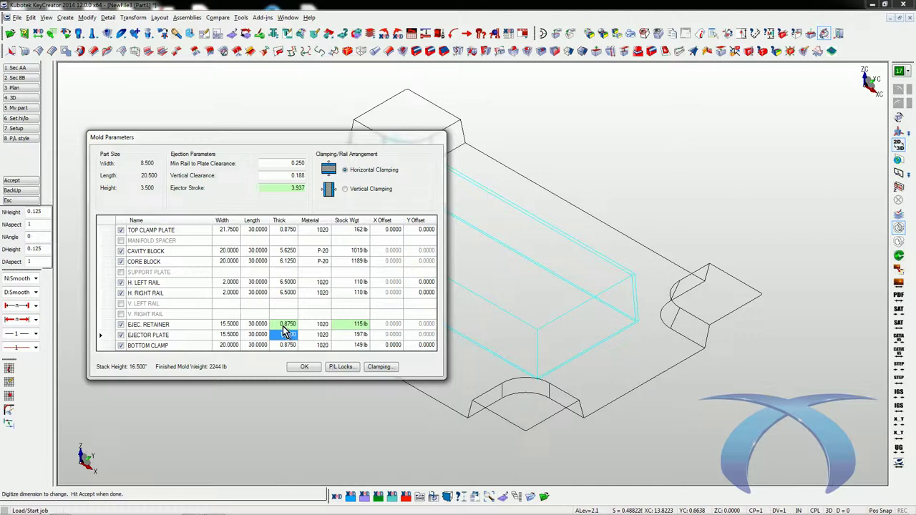
# - Include a manifold spacer 4 inches thick and generate the mold base, staying in the 3D view
pyautogui.click(122, 240)
pyautogui.click(283, 241)
pyautogui.write('4')
pyautogui.click(283, 251)
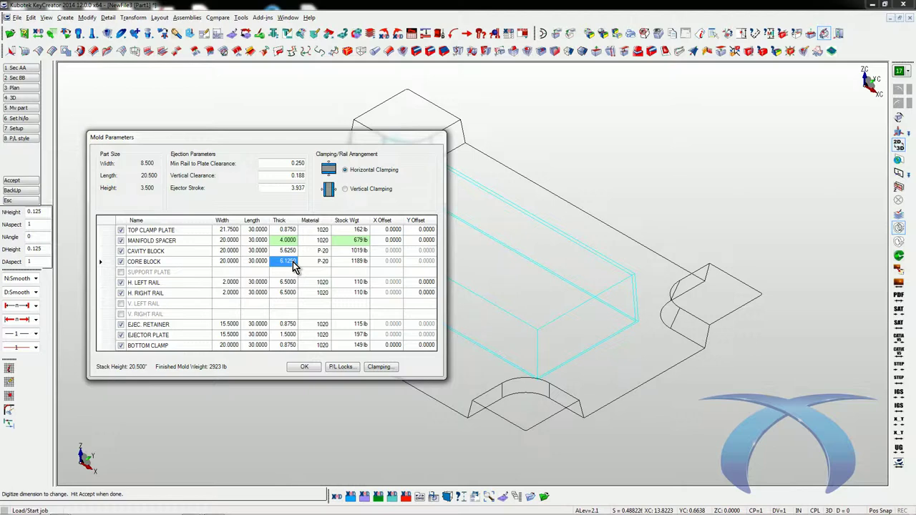
pyautogui.click(305, 367)
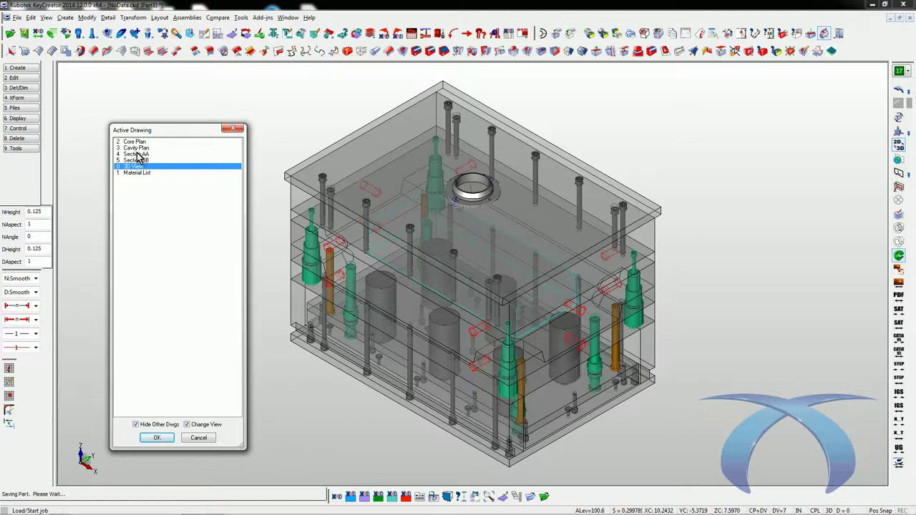
pyautogui.click(204, 439)
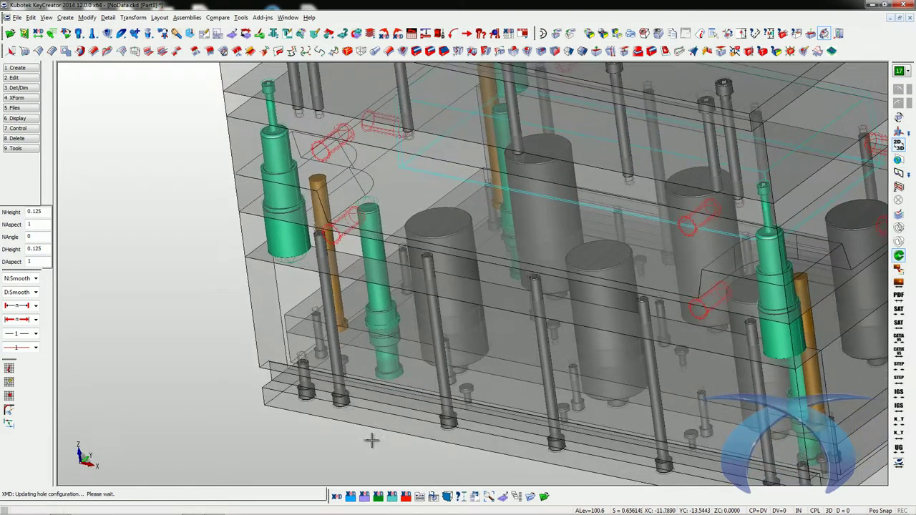
# - Change the long screws through the bottom clamp plate to the double mount pattern
pyautogui.click(331, 401)
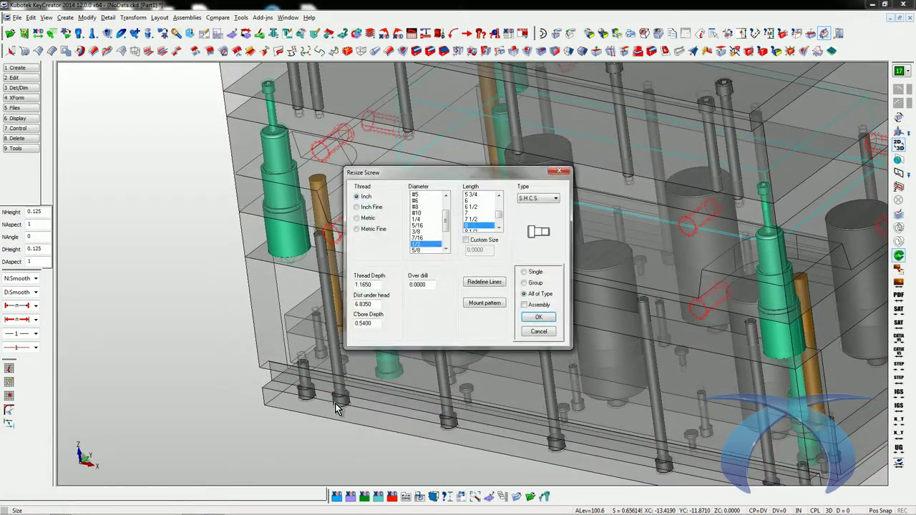
pyautogui.click(485, 303)
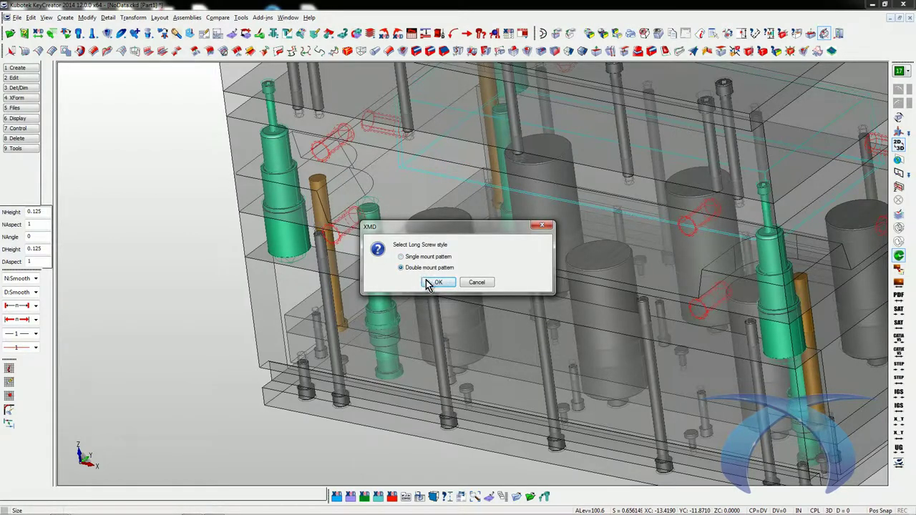
pyautogui.click(439, 284)
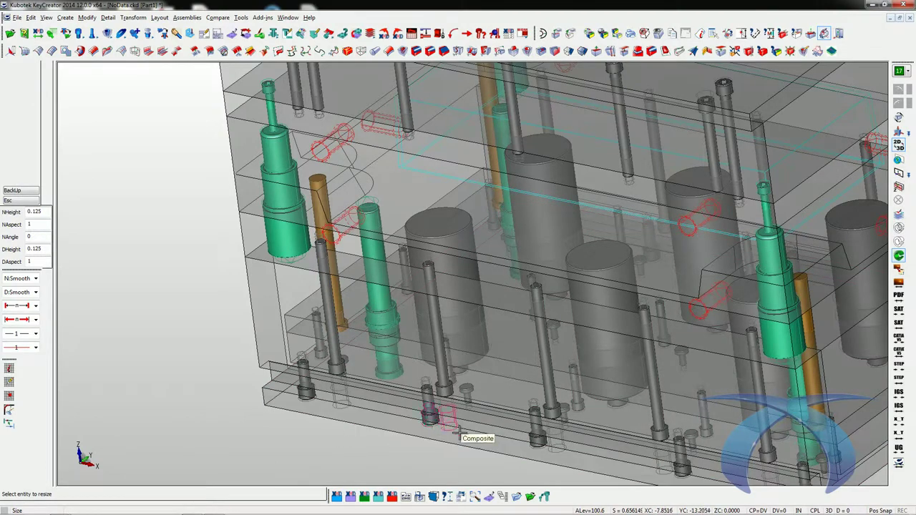
# - Examine the rail and clamp plate screws along the mold's lower edge from different angles
pyautogui.press('Up')
pyautogui.press('Up')
pyautogui.press('Up')
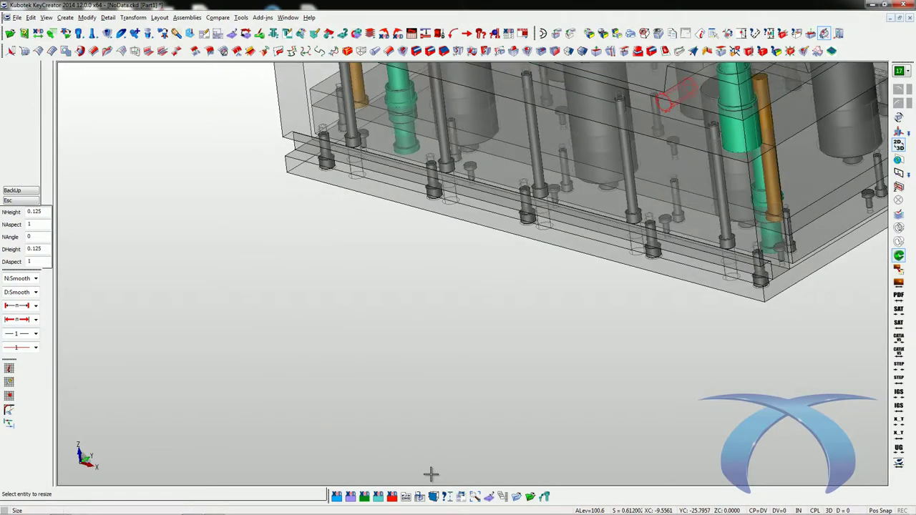
pyautogui.press('Up')
pyautogui.press('Up')
pyautogui.press('Up')
pyautogui.press('Up')
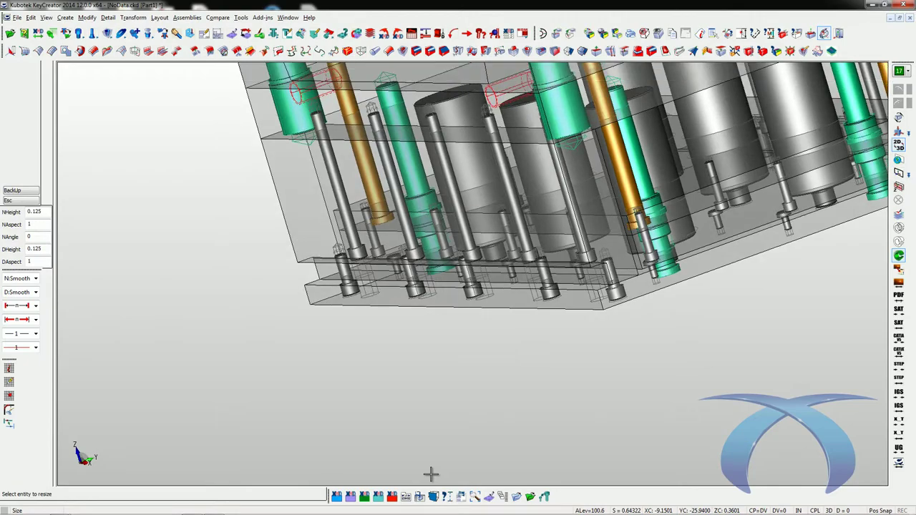
# - Examine the complete mold base in 3D from several angles, including the support pillars, screws and ejector plates
pyautogui.press('Up')
pyautogui.press('Up')
pyautogui.press('Up')
pyautogui.press('Up')
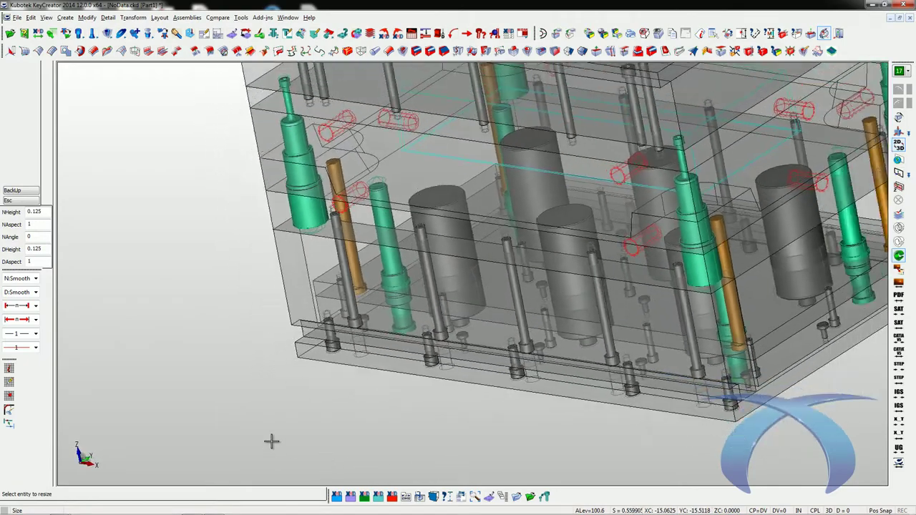
pyautogui.press('Up')
pyautogui.press('Up')
pyautogui.press('Up')
pyautogui.press('Up')
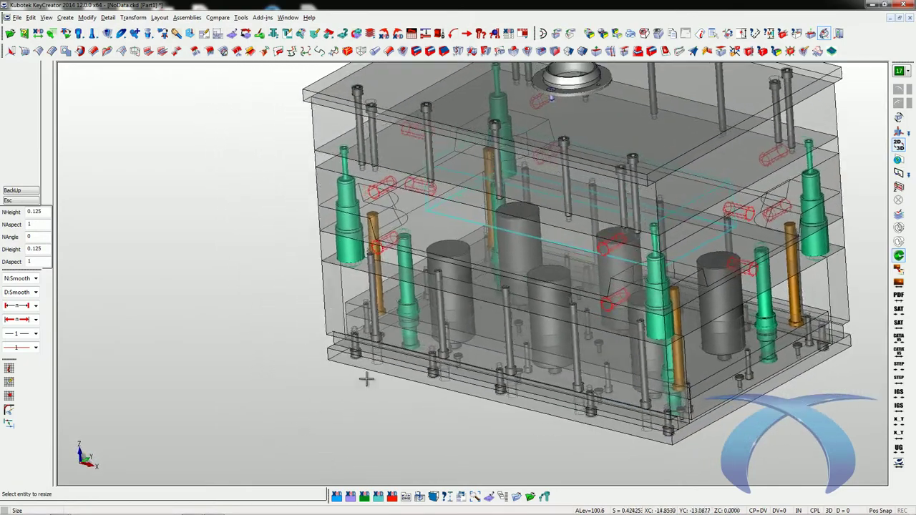
pyautogui.press('Up')
pyautogui.press('pageup')
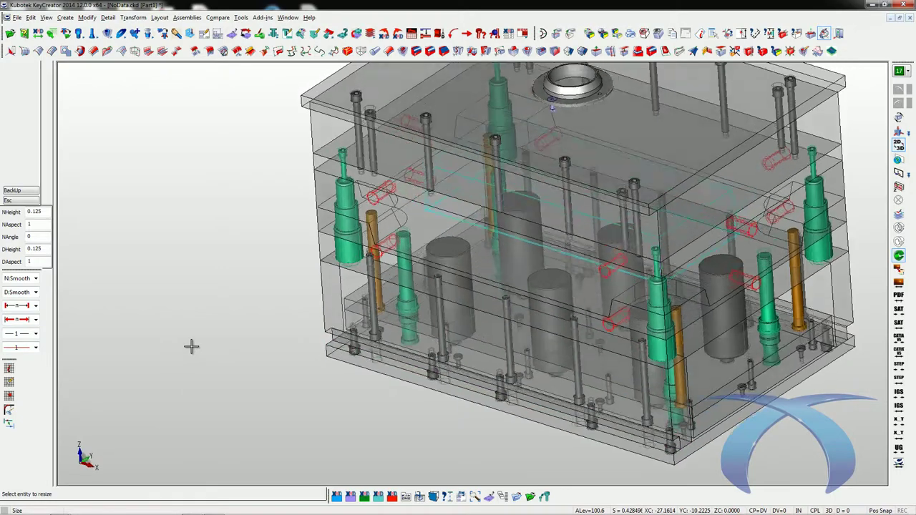
pyautogui.press('pagedown')
pyautogui.press('Up')
pyautogui.press('Up')
pyautogui.press('pagedown')
pyautogui.press('pageup')
pyautogui.press('Down')
pyautogui.press('Down')
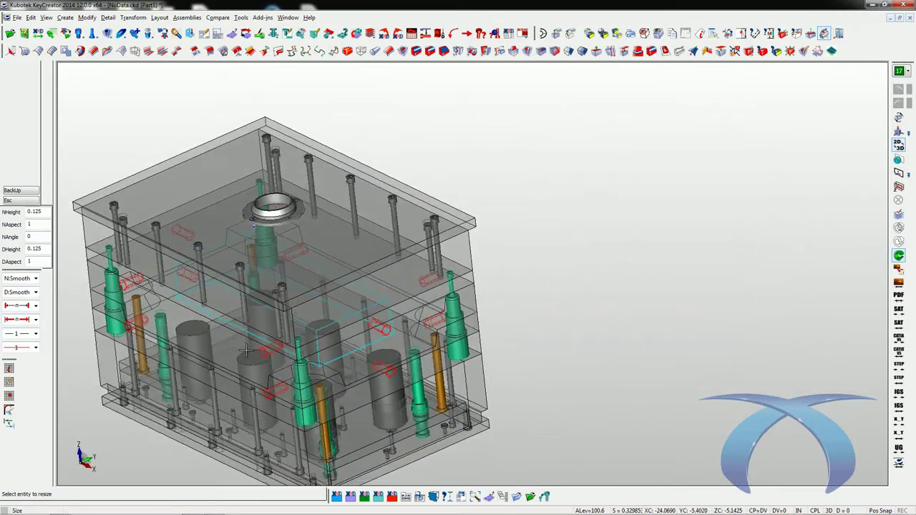
pyautogui.press('pagedown')
pyautogui.press('pageup')
pyautogui.press('Down')
pyautogui.press('Down')
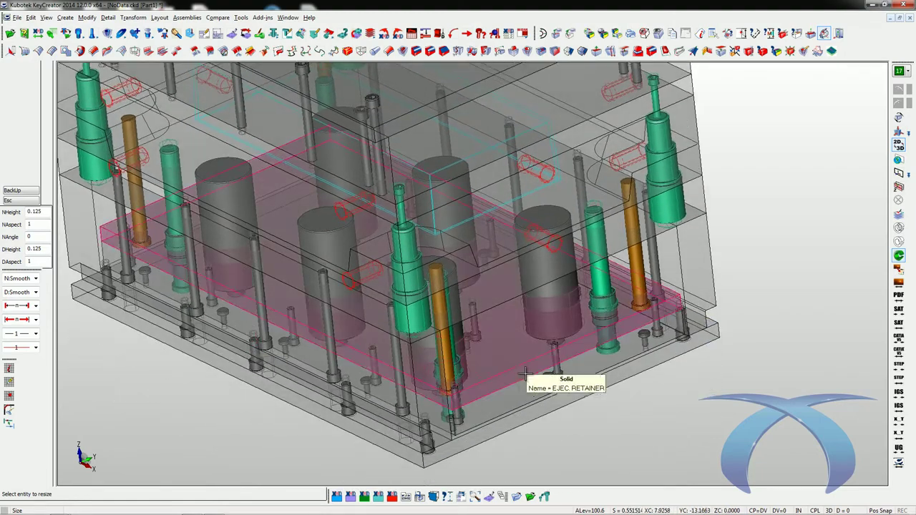
# - Invert all of the stop buttons between the ejector plate and the bottom clamp plate
pyautogui.press('Escape')
pyautogui.press('Home')
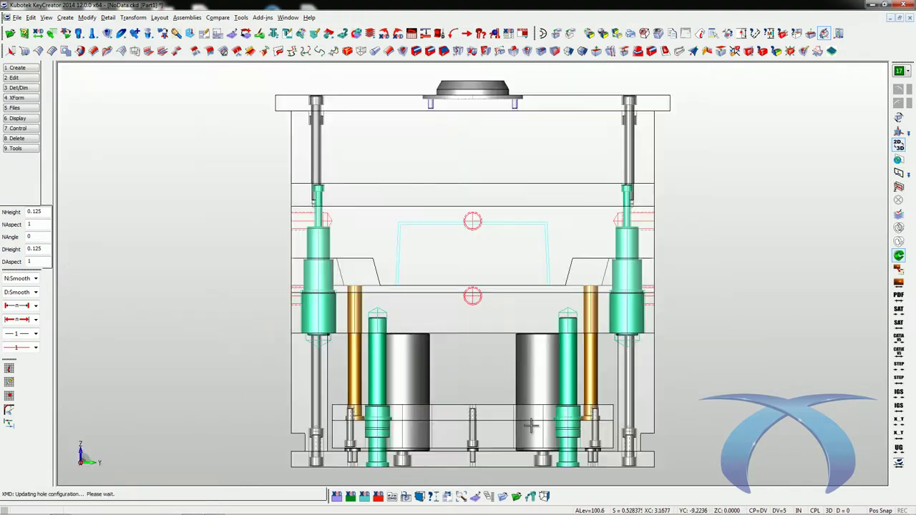
pyautogui.scroll(5, 559, 447)
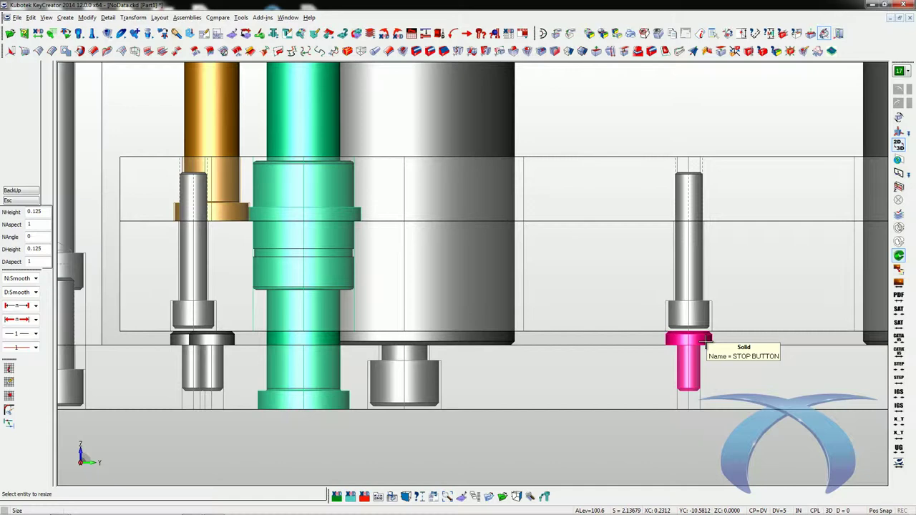
pyautogui.click(706, 343)
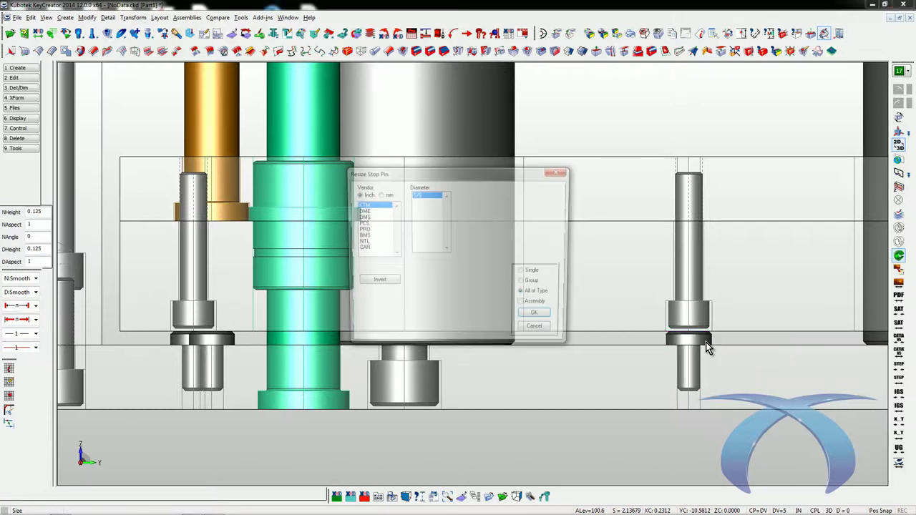
pyautogui.click(375, 281)
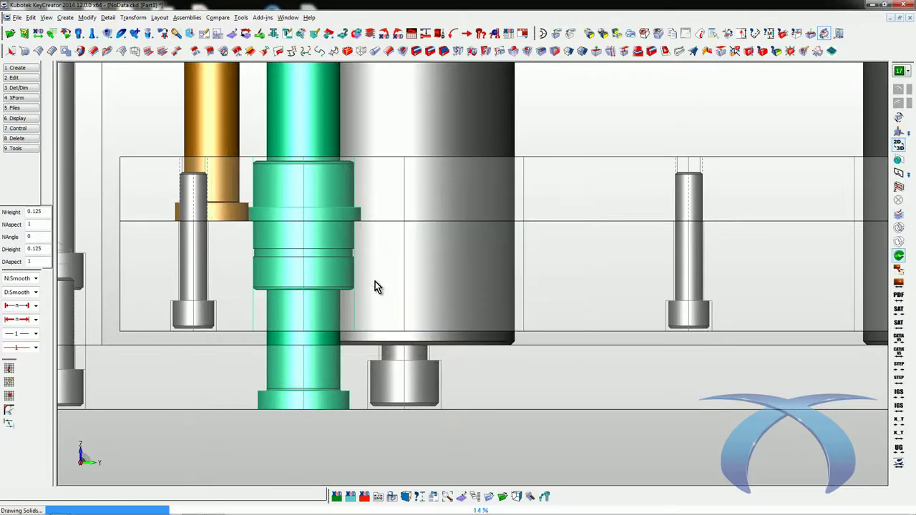
pyautogui.scroll(-3, 572, 386)
pyautogui.moveTo(618, 444); pyautogui.dragTo(697, 428, button='middle')
pyautogui.scroll(8, 696, 428)
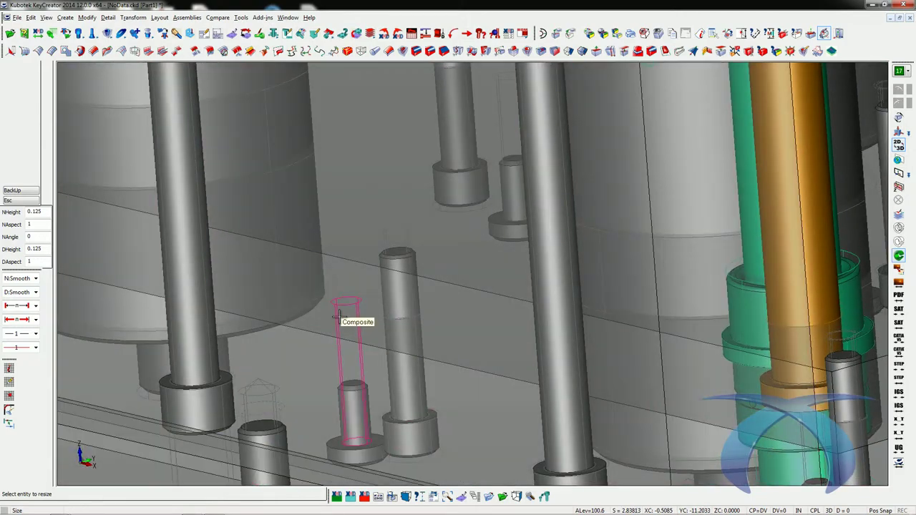
pyautogui.scroll(-10, 601, 370)
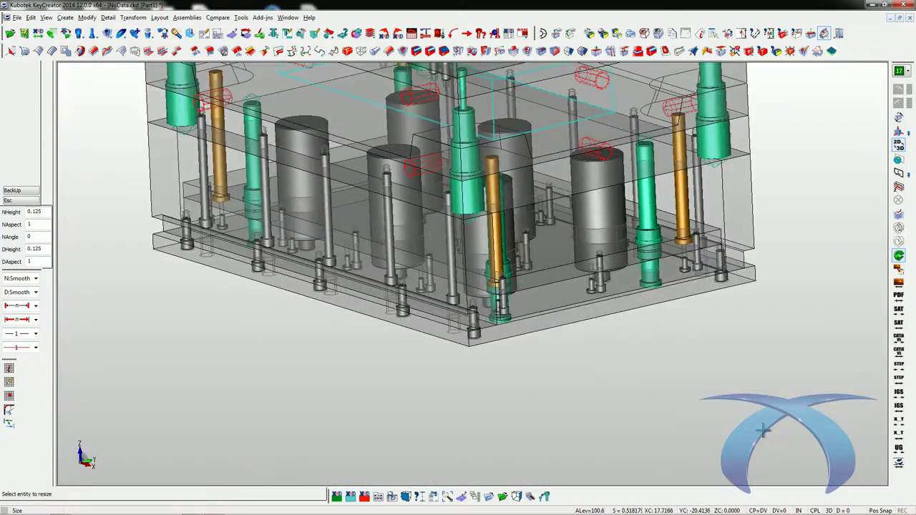
pyautogui.scroll(-5, 773, 430)
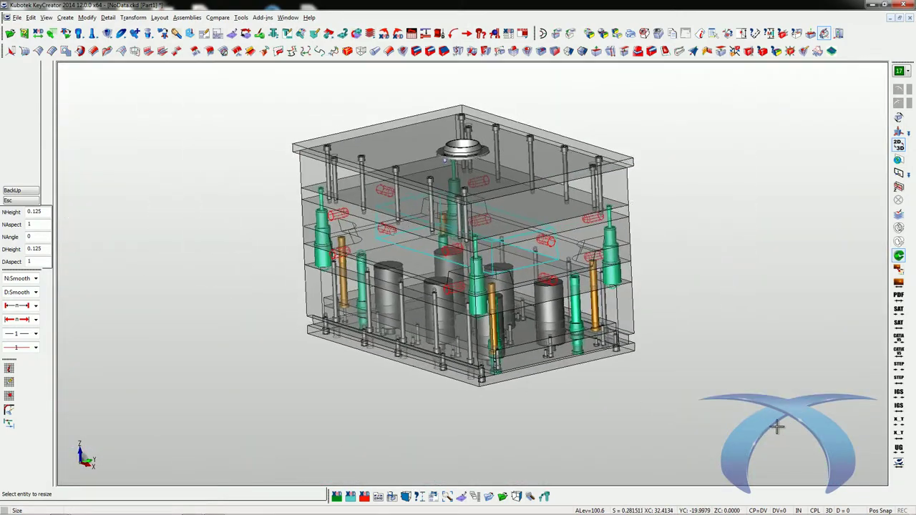
# - In the Core Plan drawing, move the four corner support pillars inward as a group, placing the reference pillar at about X -5.56, Y 3.15
pyautogui.click(155, 148)
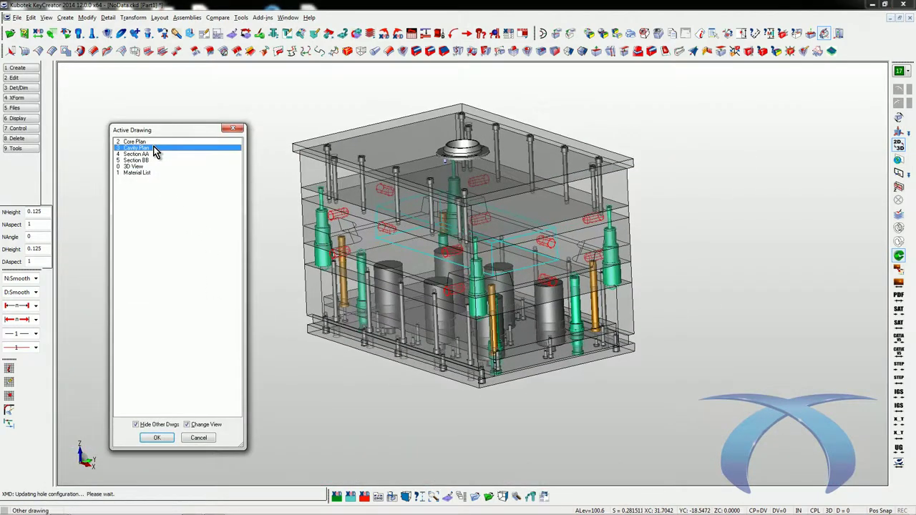
pyautogui.doubleClick(156, 142)
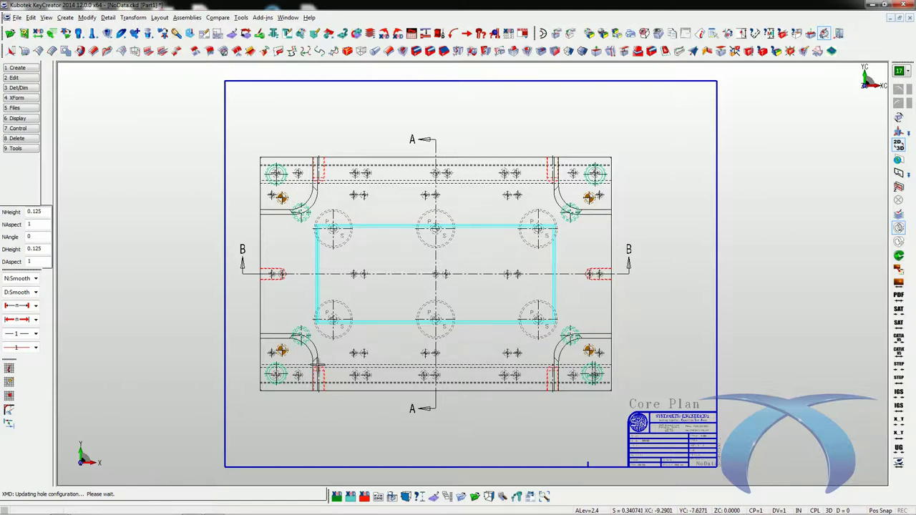
pyautogui.click(221, 149)
pyautogui.click(659, 419)
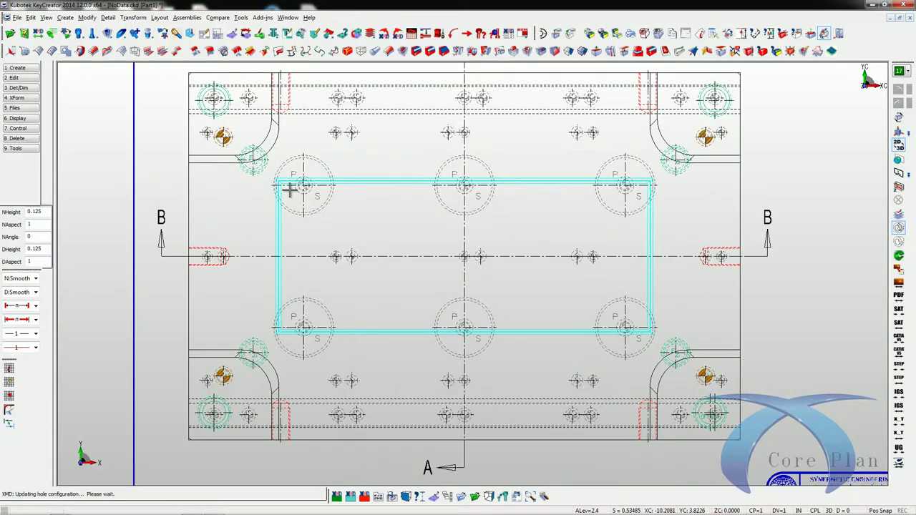
pyautogui.rightClick(347, 237)
pyautogui.click(358, 249)
pyautogui.click(329, 195)
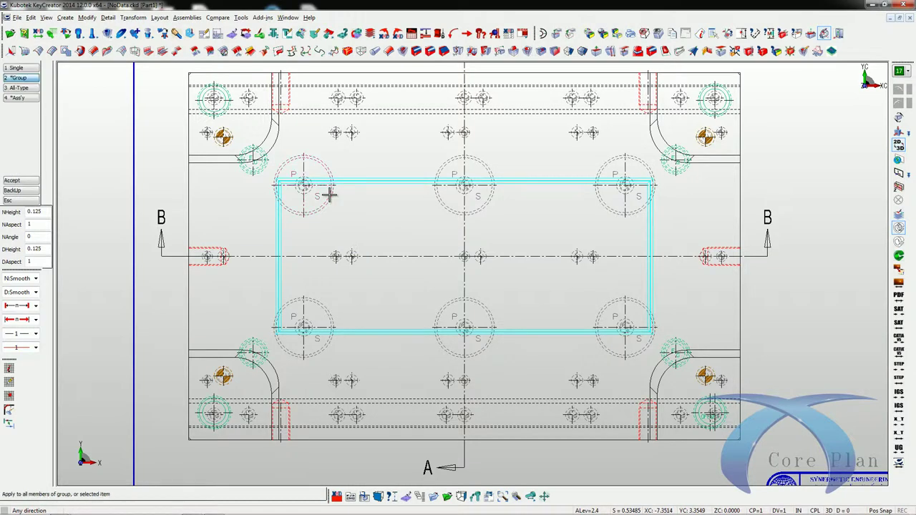
pyautogui.press('Return')
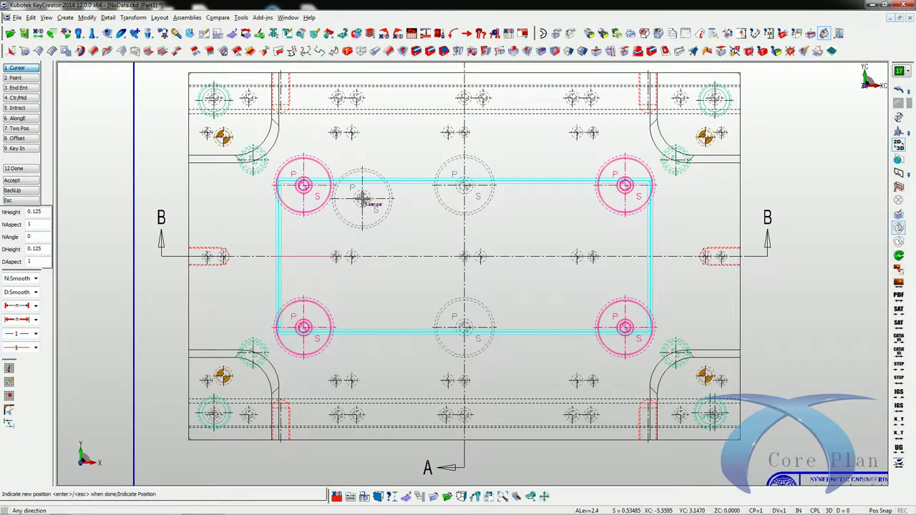
pyautogui.click(362, 198)
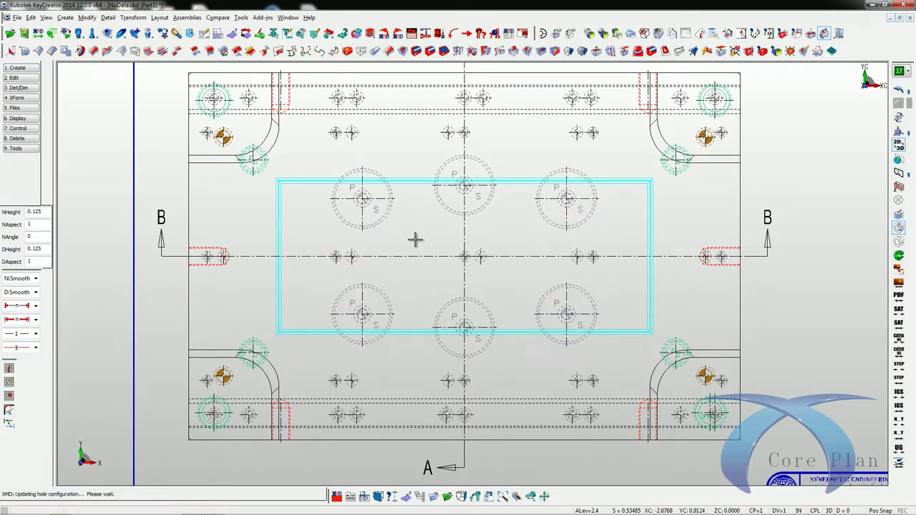
# - Use View Plates to display all cavity half and core half plates in 3D with their components shown
pyautogui.click(246, 33)
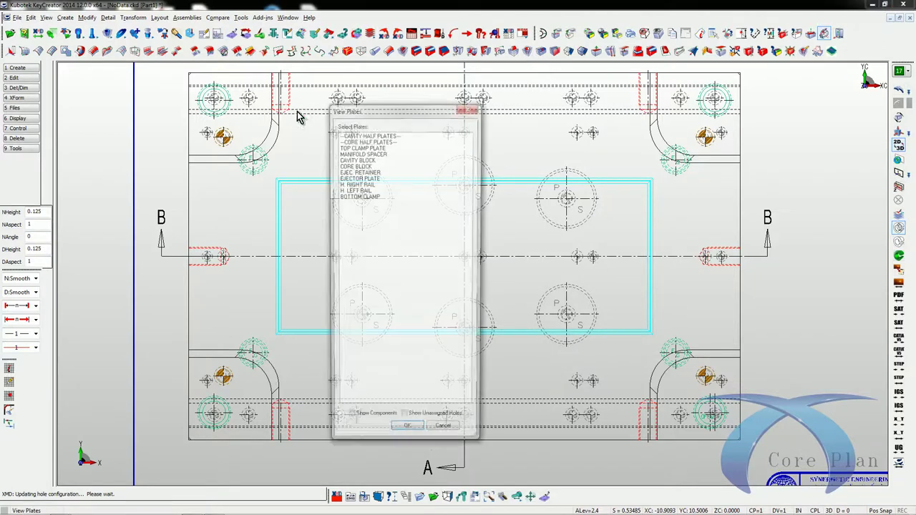
pyautogui.click(356, 135)
pyautogui.keyDown('ctrl'); pyautogui.click(360, 141); pyautogui.keyUp('ctrl')
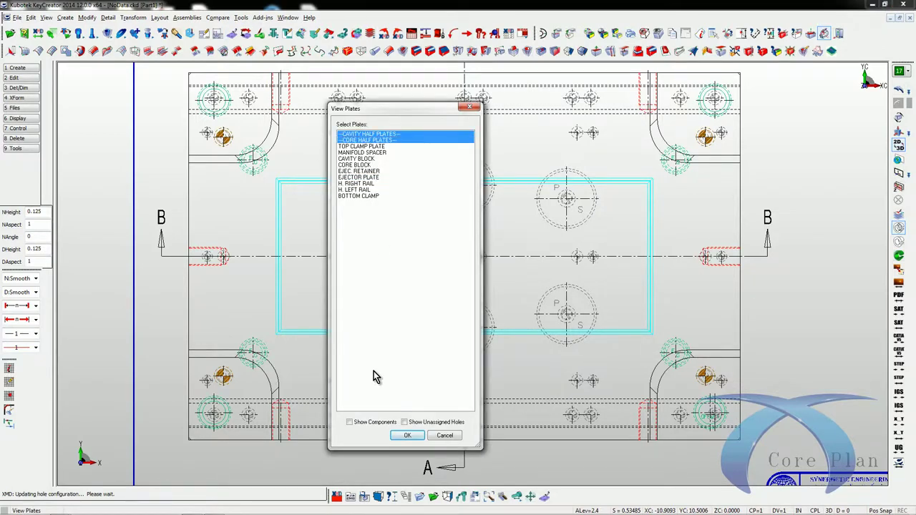
pyautogui.click(406, 435)
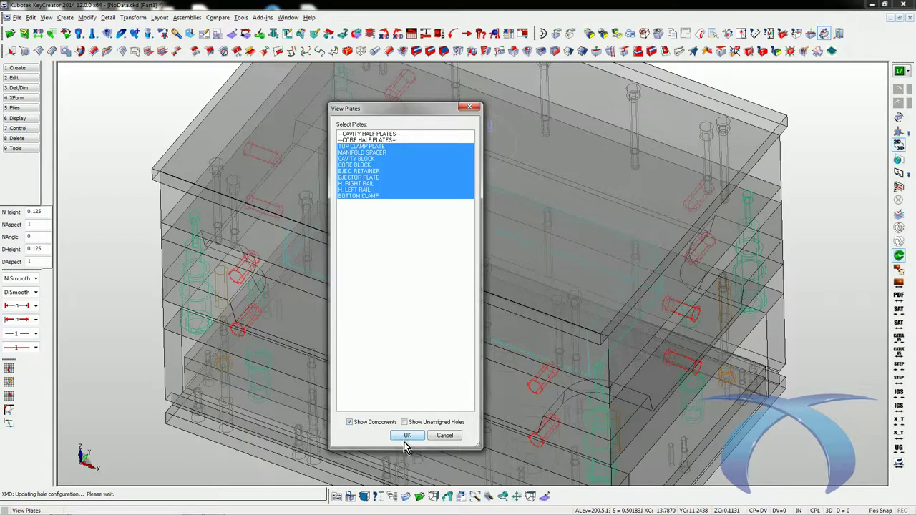
pyautogui.click(405, 439)
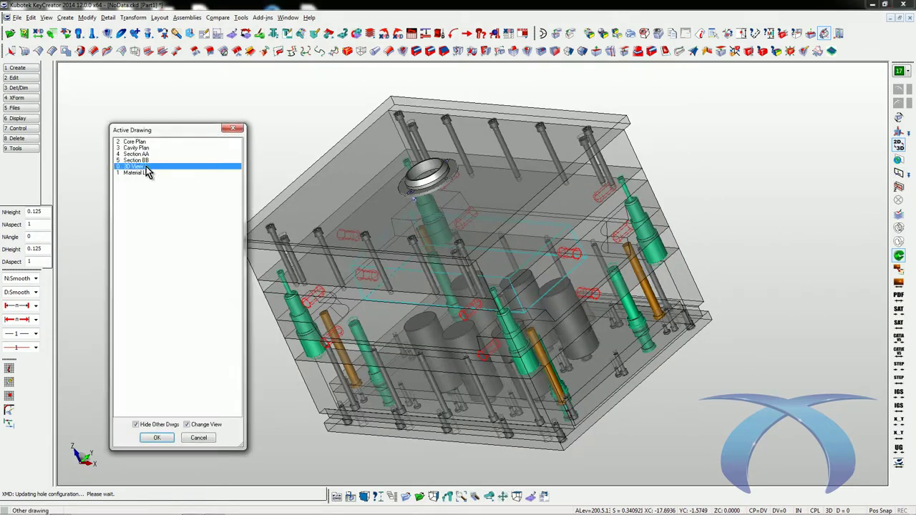
# - In the Core Plan drawing's title block, enter the tool description SINGLE CAVITY INJ MOLD
pyautogui.click(143, 148)
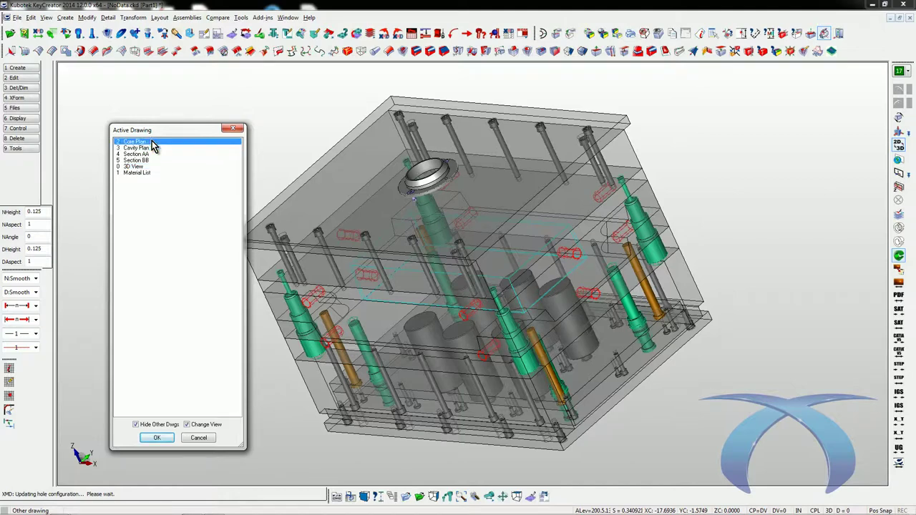
pyautogui.doubleClick(152, 142)
pyautogui.moveTo(672, 428); pyautogui.dragTo(738, 482)
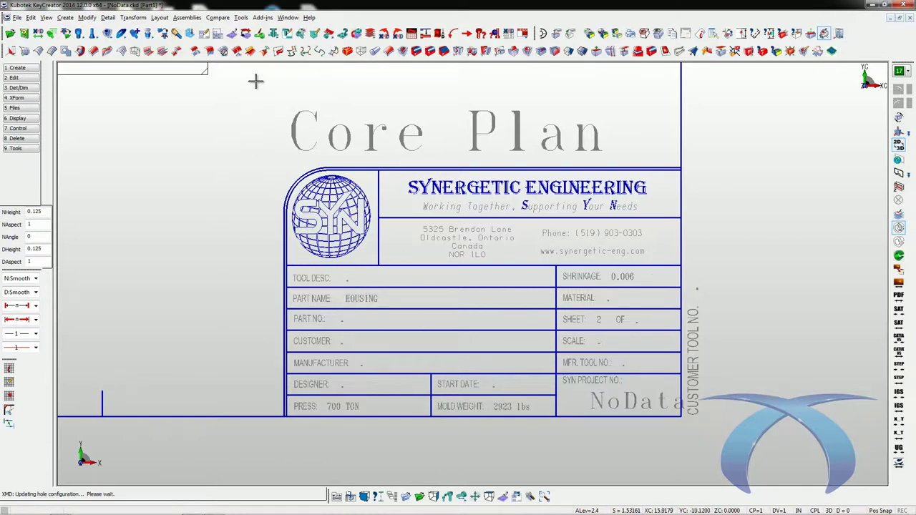
pyautogui.click(287, 35)
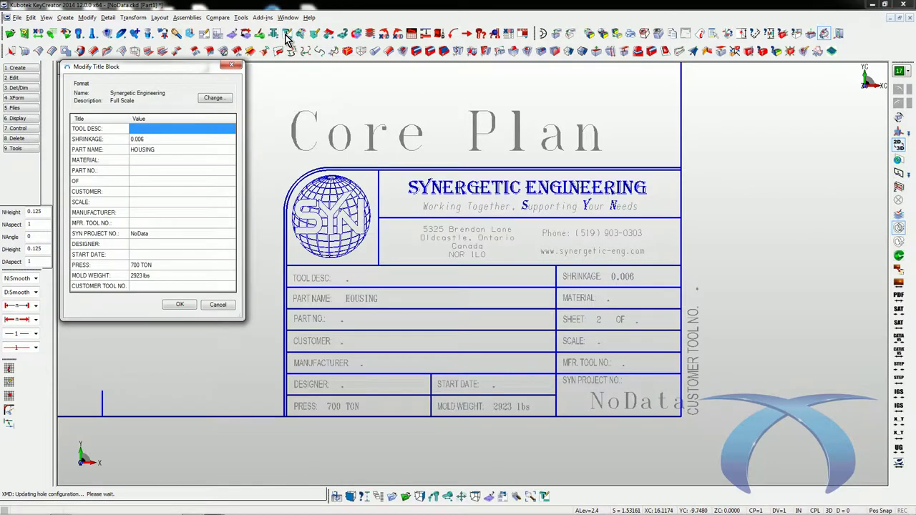
pyautogui.click(156, 160)
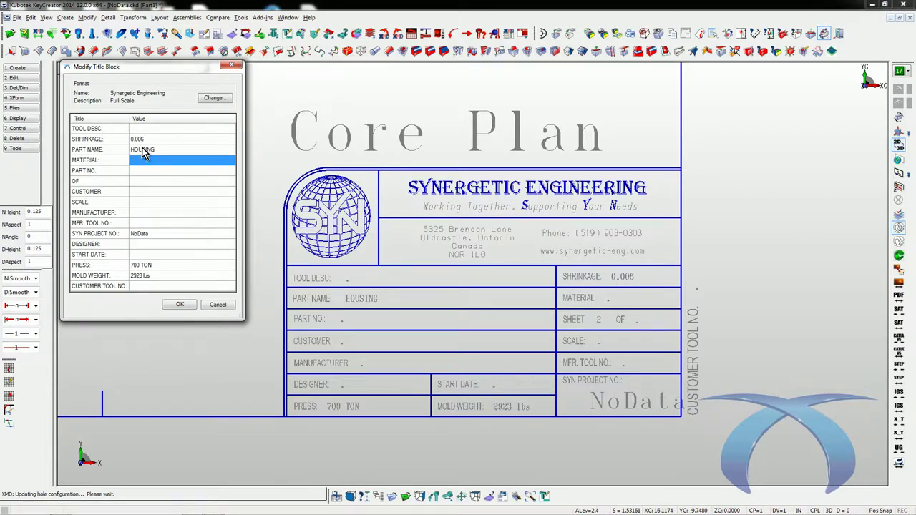
pyautogui.click(150, 130)
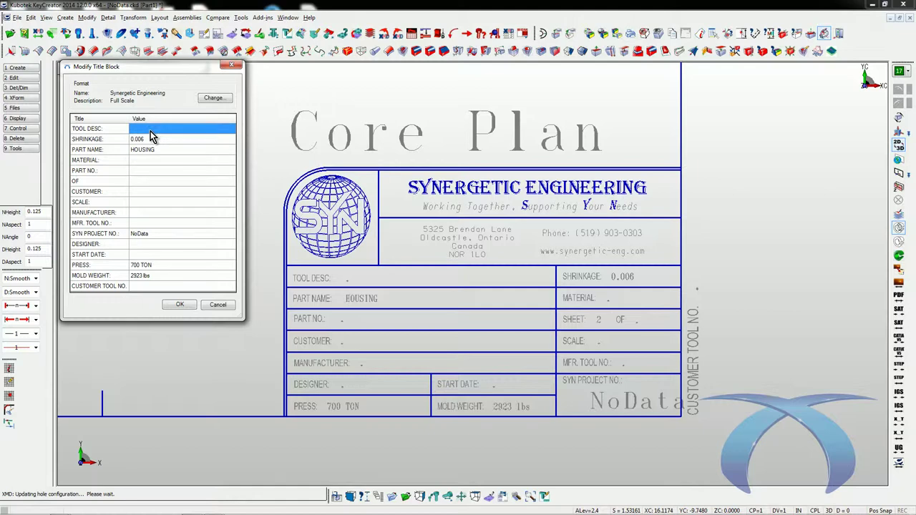
pyautogui.write('SINGLE CAVITY INJ MOLD')
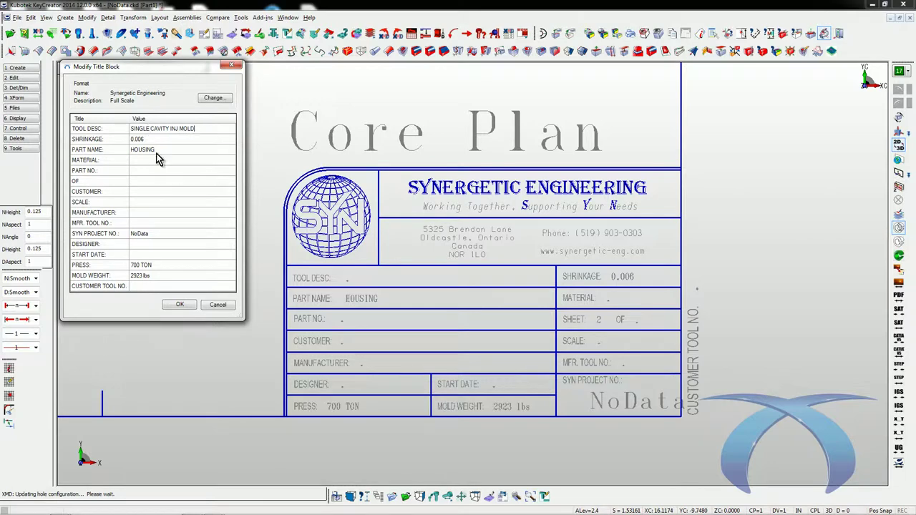
# - Set the title block's material to PP, scale to FULL and designer to SYN, and apply the changes
pyautogui.click(156, 162)
pyautogui.click(162, 172)
pyautogui.click(159, 203)
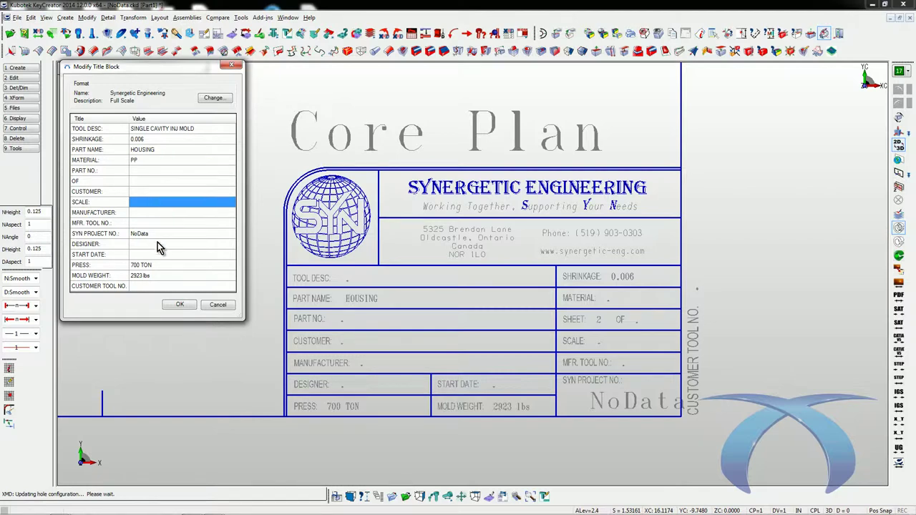
pyautogui.write('FULL')
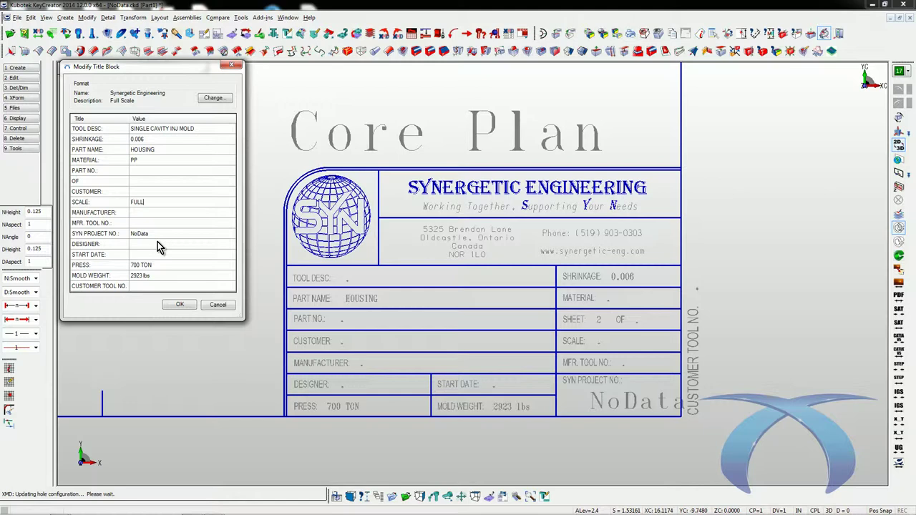
pyautogui.click(143, 245)
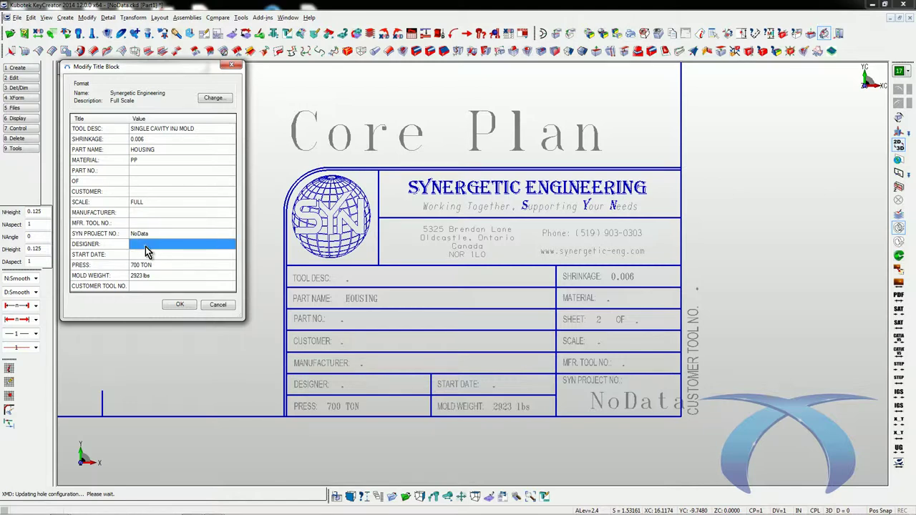
pyautogui.write('SYN')
pyautogui.press('Return')
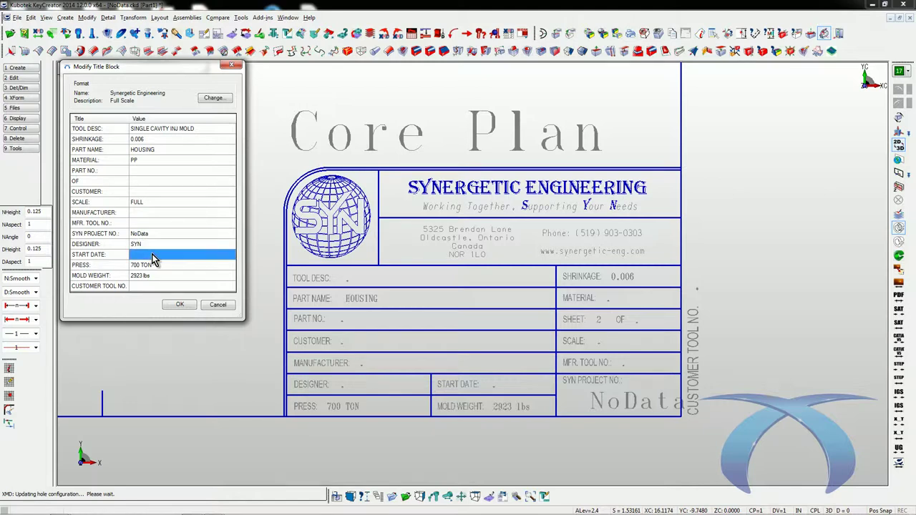
pyautogui.click(178, 306)
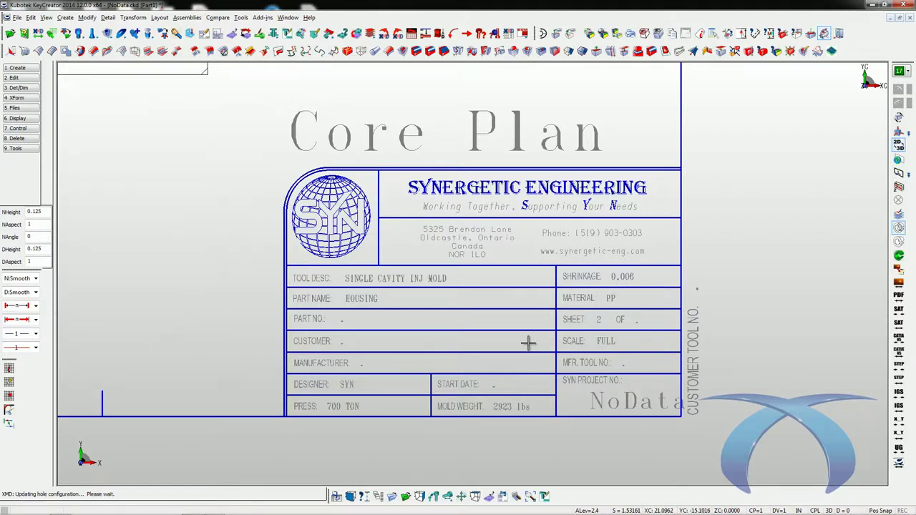
# - Check the title block on the Cavity Plan drawing and return to the full Core Plan sheet
pyautogui.click(389, 33)
pyautogui.click(141, 153)
pyautogui.doubleClick(141, 153)
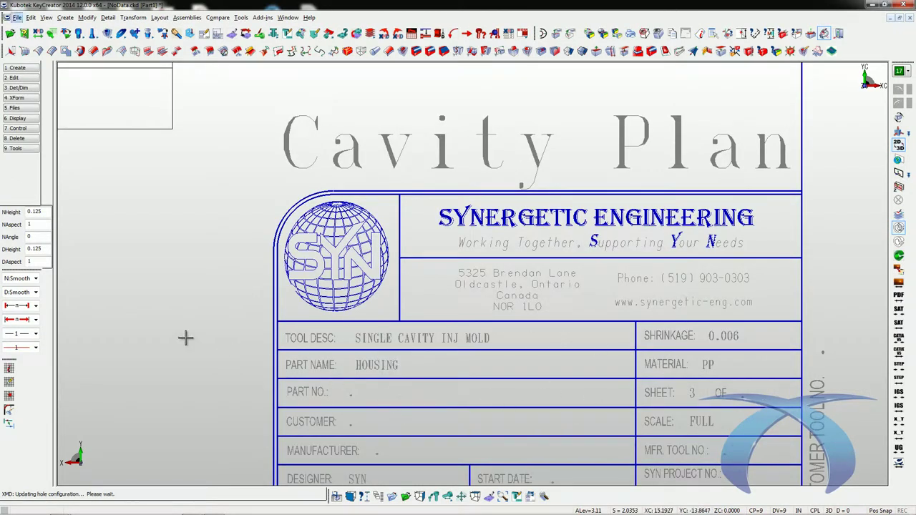
pyautogui.doubleClick(135, 143)
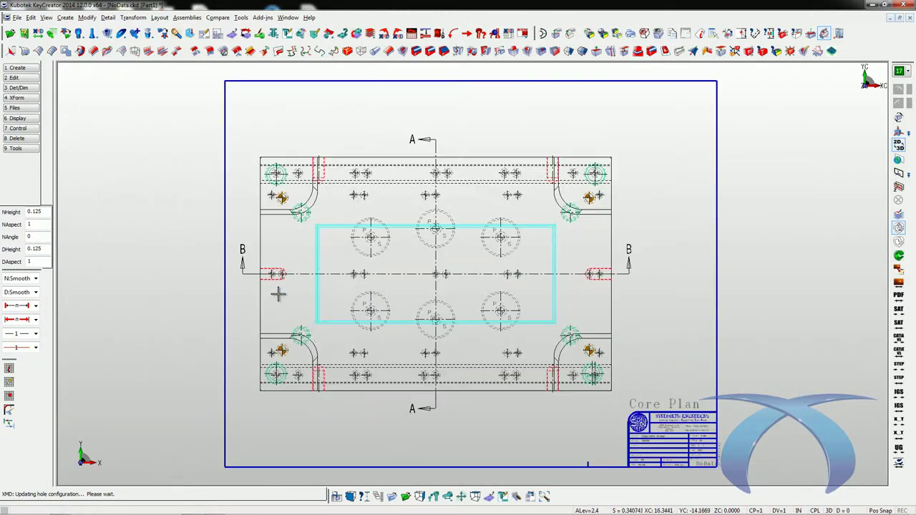
# - Generate the bill of materials using the Synergetic.bmc file, review all listed plates and components, and accept it
pyautogui.click(524, 48)
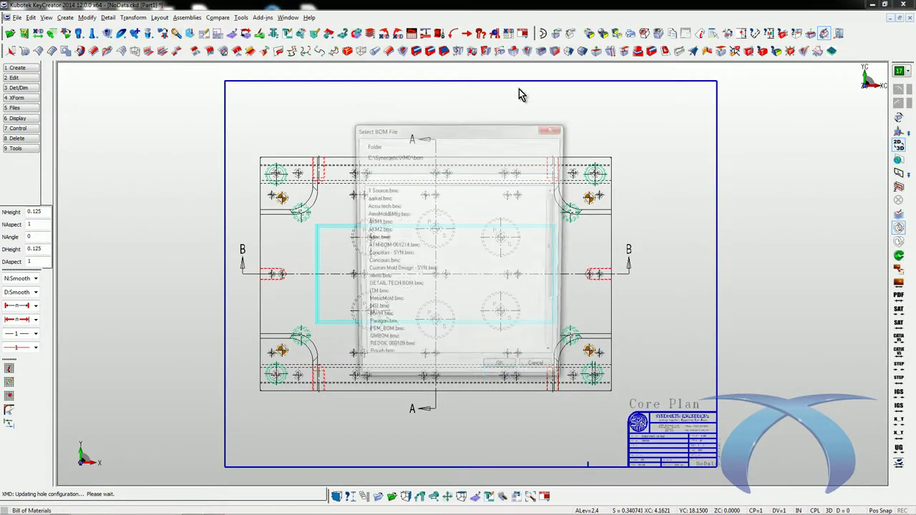
pyautogui.click(386, 295)
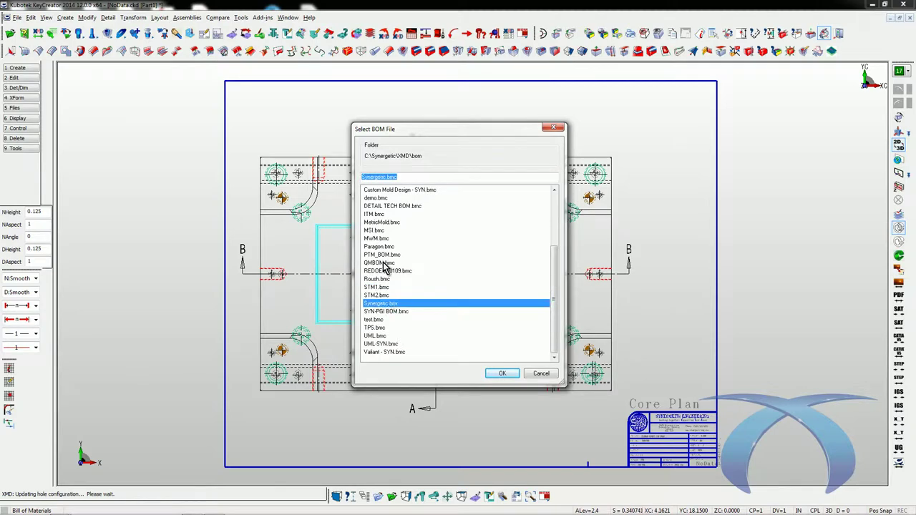
pyautogui.click(498, 375)
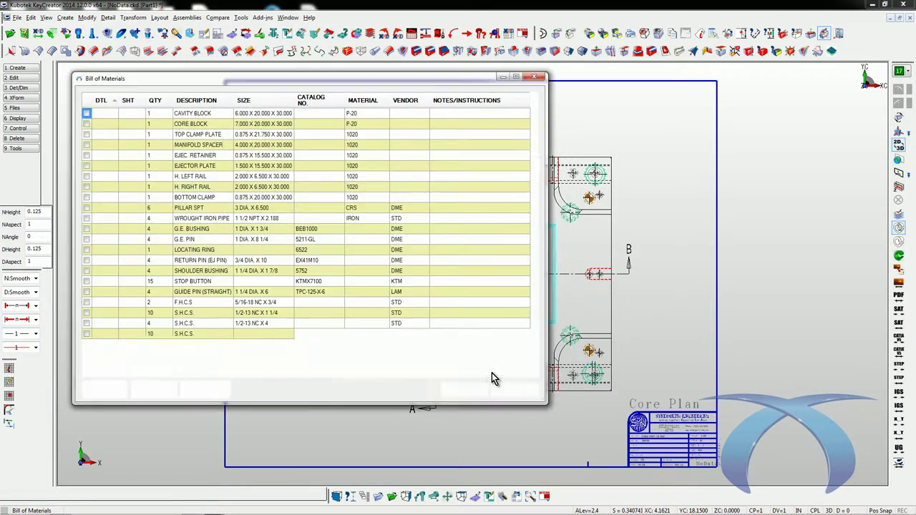
pyautogui.scroll(-1, 539, 272)
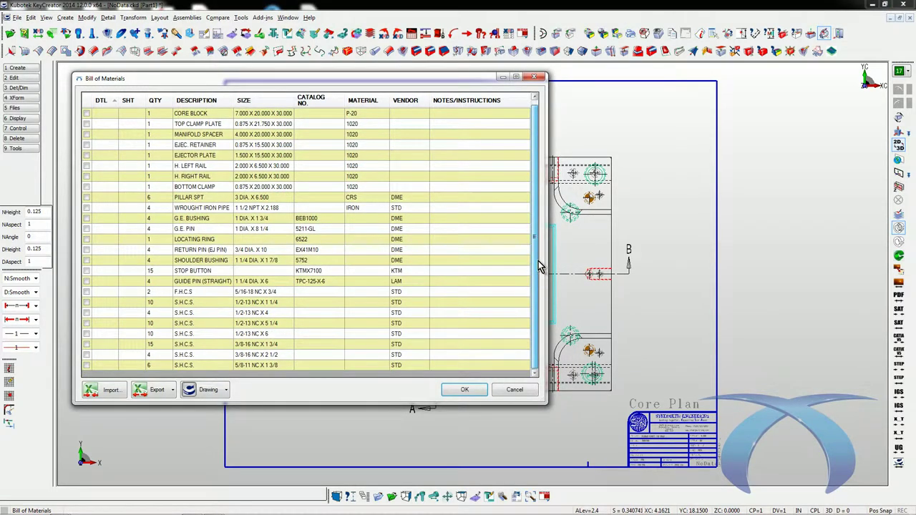
pyautogui.scroll(1, 540, 272)
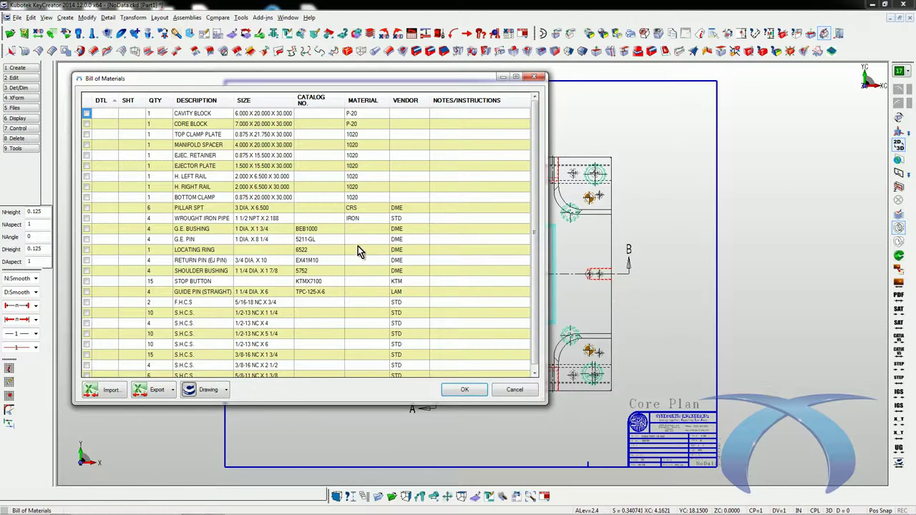
pyautogui.click(464, 392)
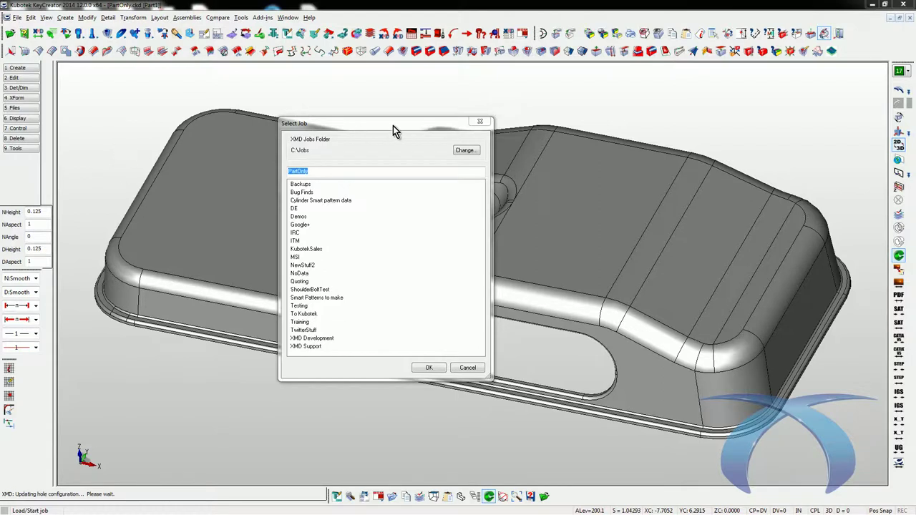
# - Start a new XMD job named PartOnly in the C:\Jobs folder for the loaded part
pyautogui.moveTo(358, 121); pyautogui.dragTo(365, 132)
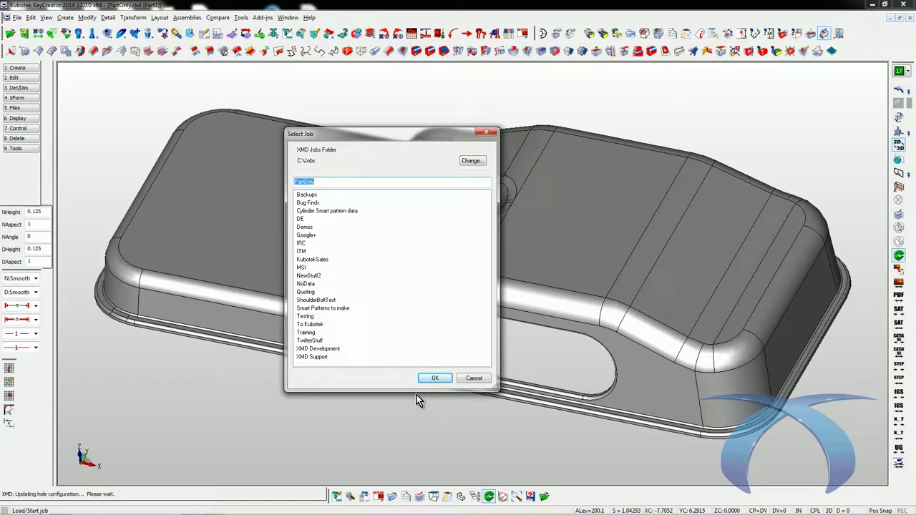
pyautogui.click(350, 180)
pyautogui.moveTo(389, 141); pyautogui.dragTo(416, 143)
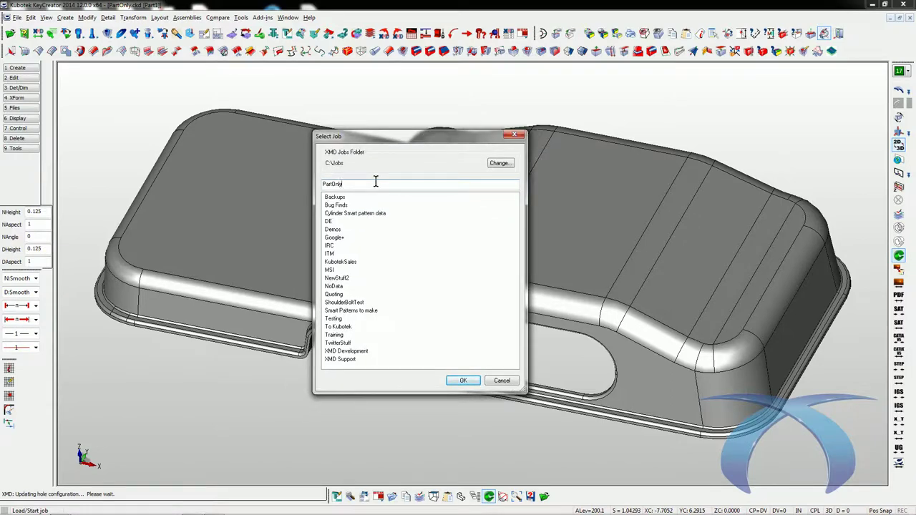
pyautogui.click(466, 382)
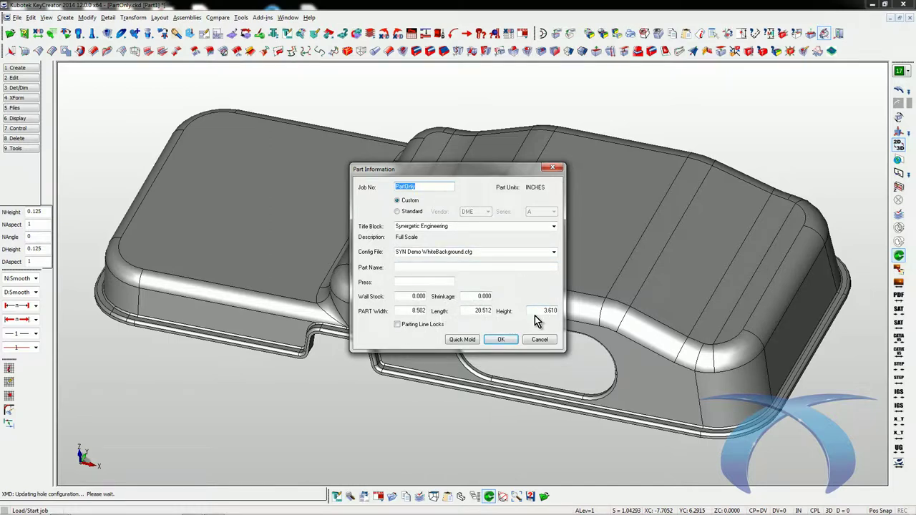
# - Enable parting line locks with the male corner lock style on the core half, and decline centering the part along the X axis
pyautogui.click(414, 326)
pyautogui.click(502, 340)
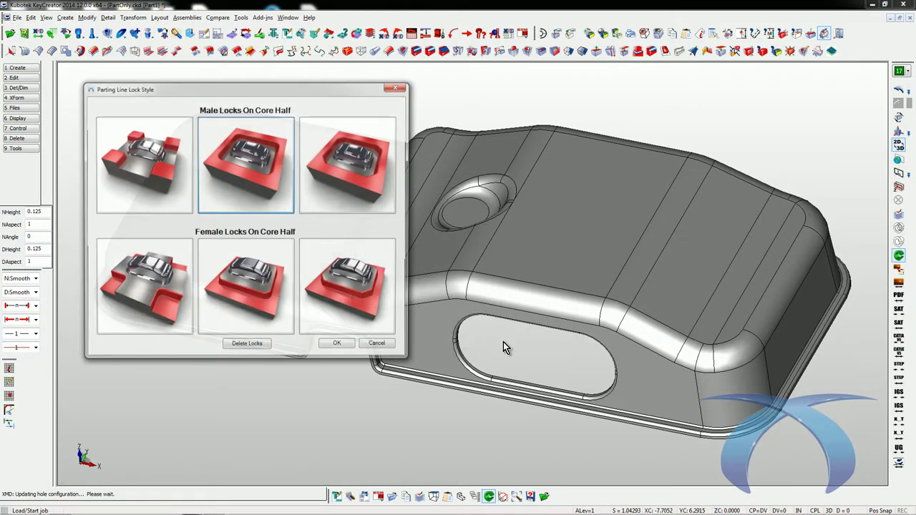
pyautogui.click(146, 176)
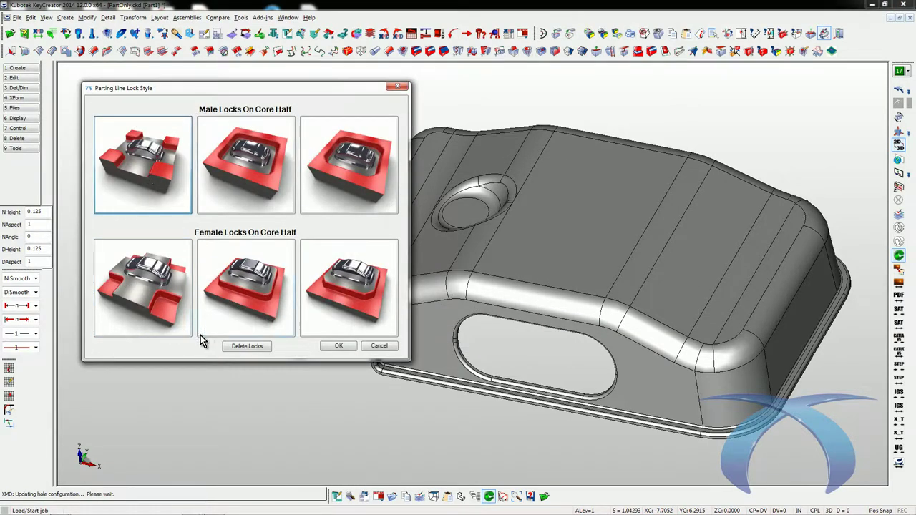
pyautogui.click(338, 347)
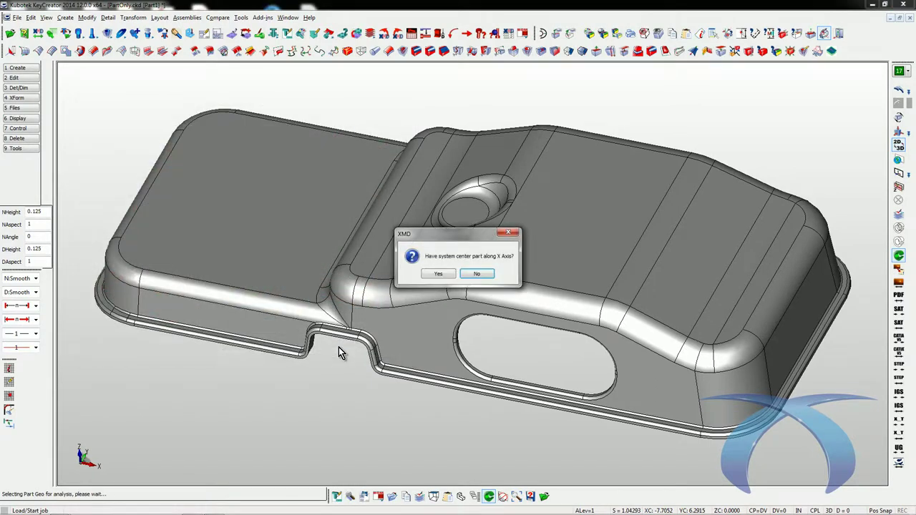
pyautogui.moveTo(465, 234); pyautogui.dragTo(434, 295)
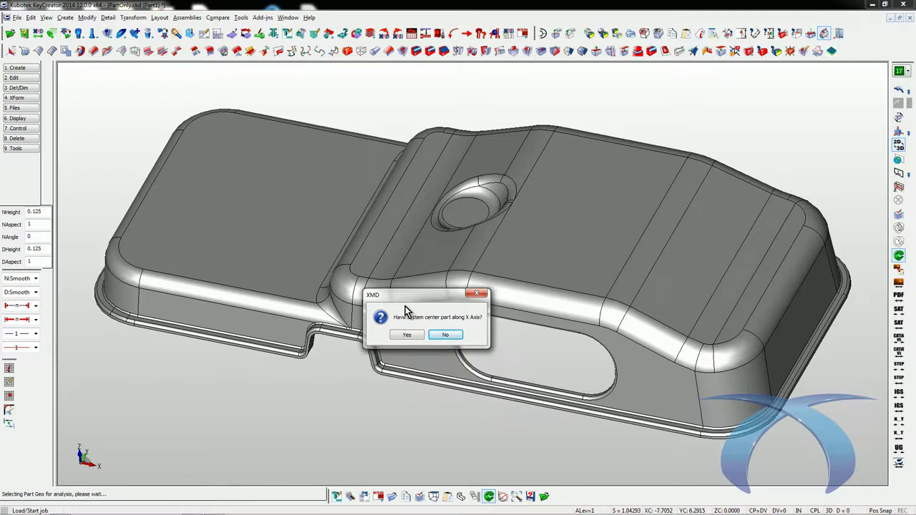
pyautogui.click(446, 336)
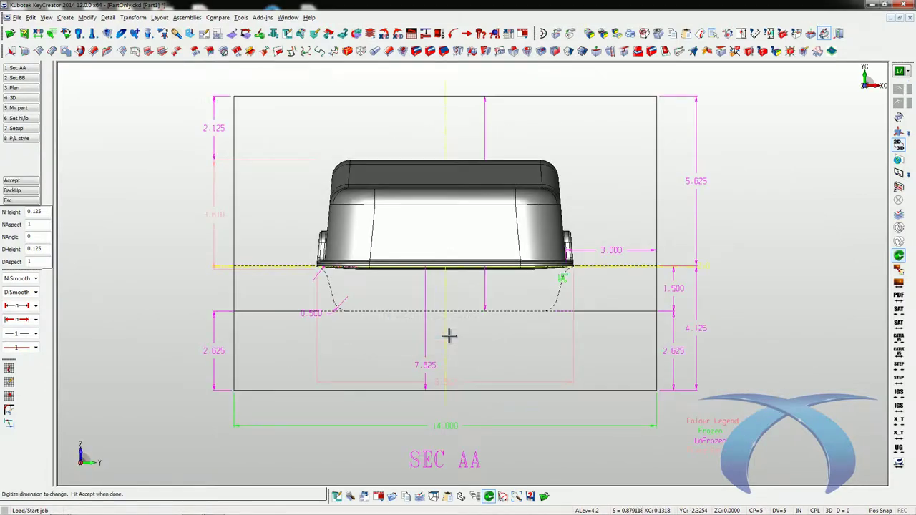
# - Set the frozen overall block width in Section AA to 20
pyautogui.click(30, 88)
pyautogui.click(443, 426)
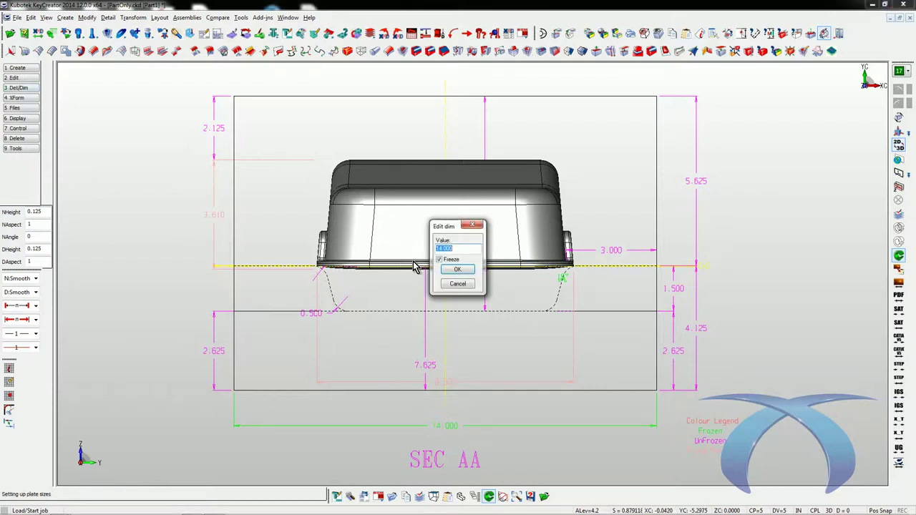
pyautogui.write('20')
pyautogui.click(458, 269)
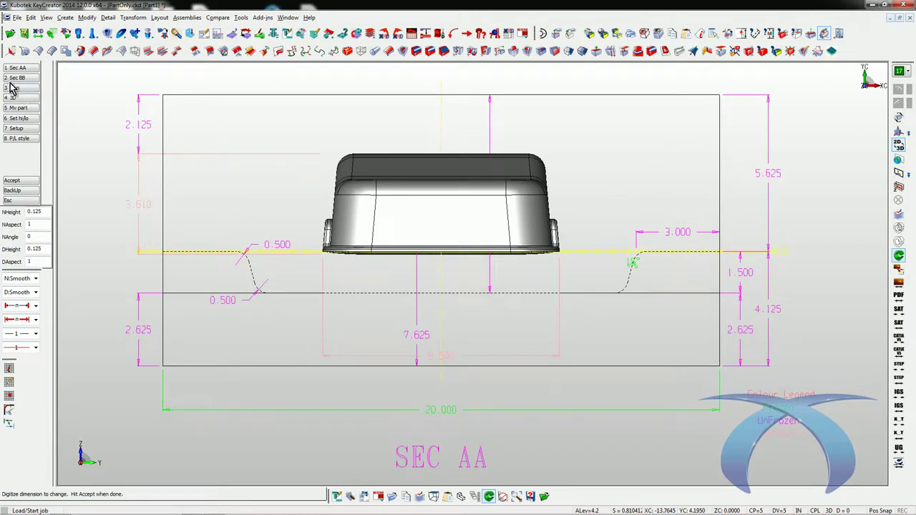
# - Set the frozen overall block length in Section BB to 30 and accept the plate sizes
pyautogui.click(14, 78)
pyautogui.click(434, 385)
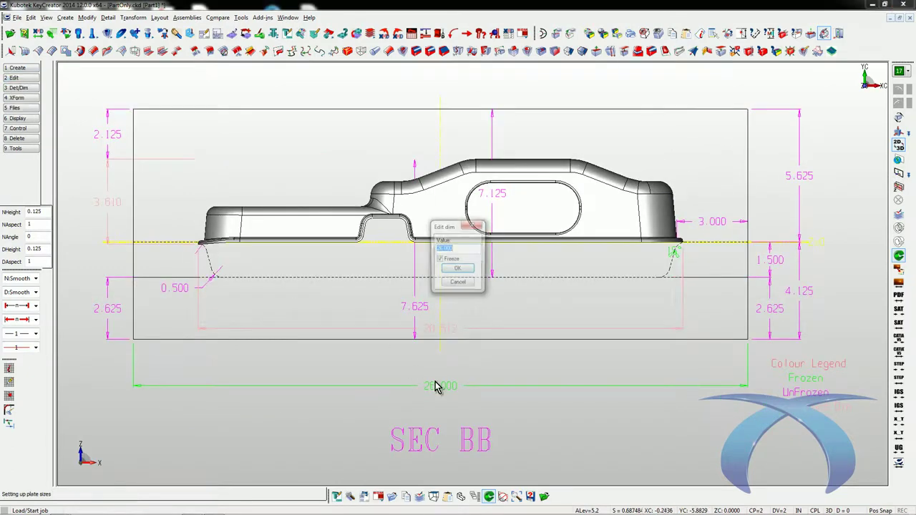
pyautogui.write('30')
pyautogui.click(458, 270)
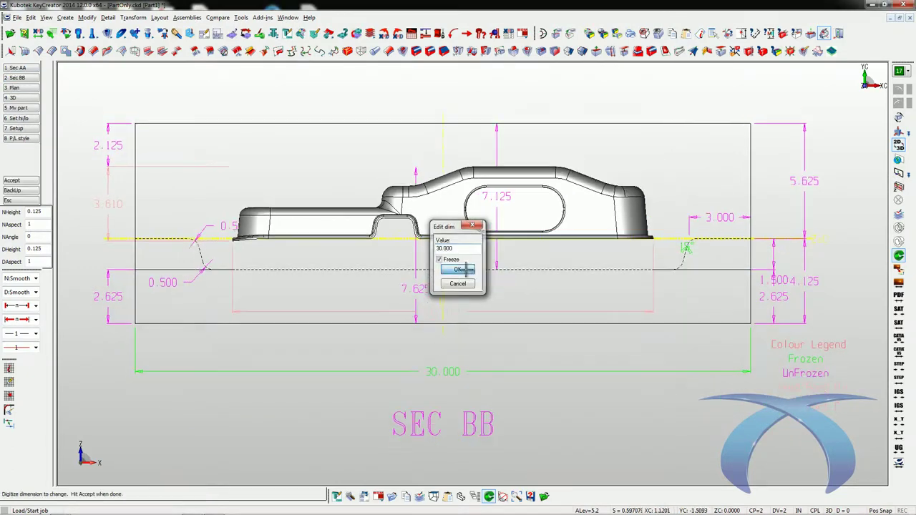
pyautogui.press('Return')
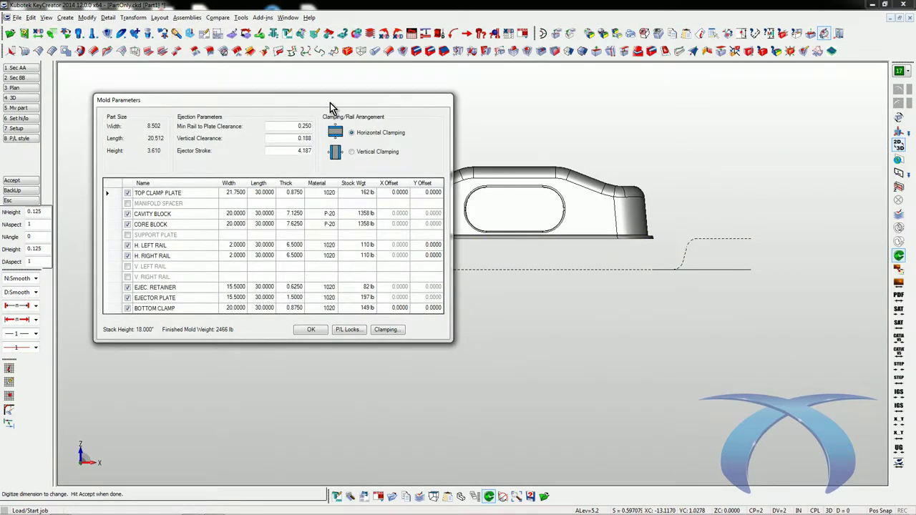
# - Set the ejector retainer thickness to 0.875 in the mold parameters and build the mold base, keeping the 3D view active
pyautogui.moveTo(328, 103); pyautogui.dragTo(394, 127)
pyautogui.doubleClick(360, 311)
pyautogui.write('.875')
pyautogui.press('Return')
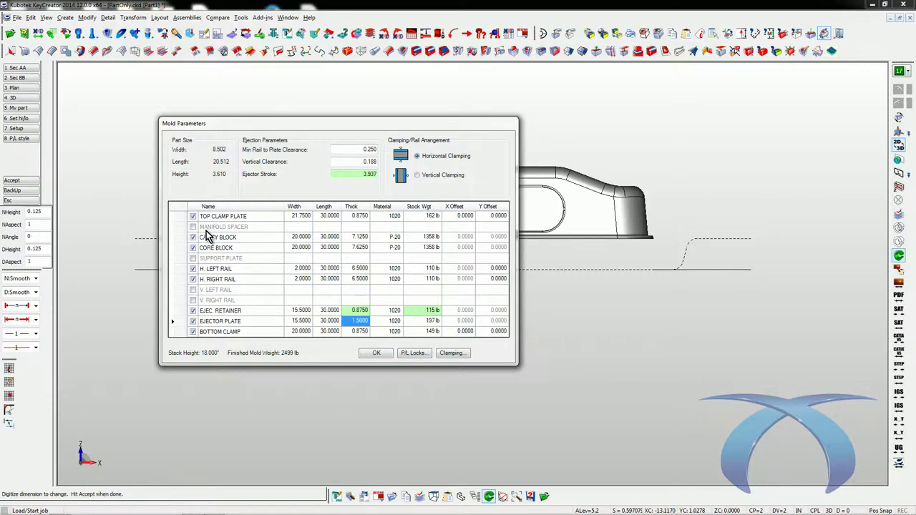
pyautogui.click(375, 353)
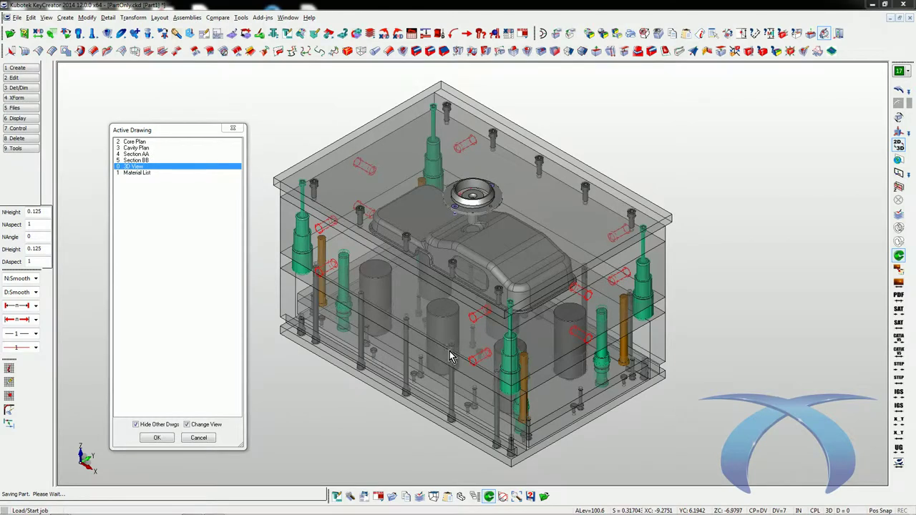
pyautogui.click(198, 438)
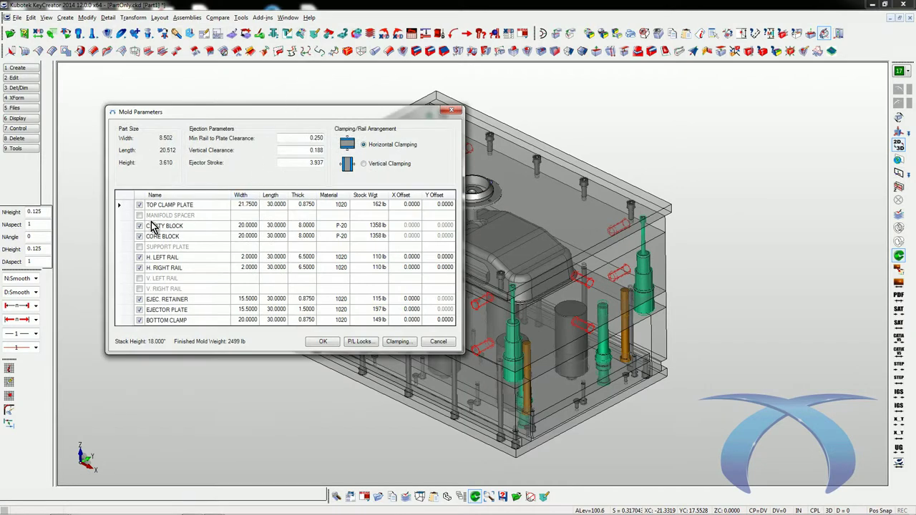
# - Add a manifold spacer plate with a thickness of 4 to the mold base and apply the change
pyautogui.click(140, 215)
pyautogui.click(300, 214)
pyautogui.write('4')
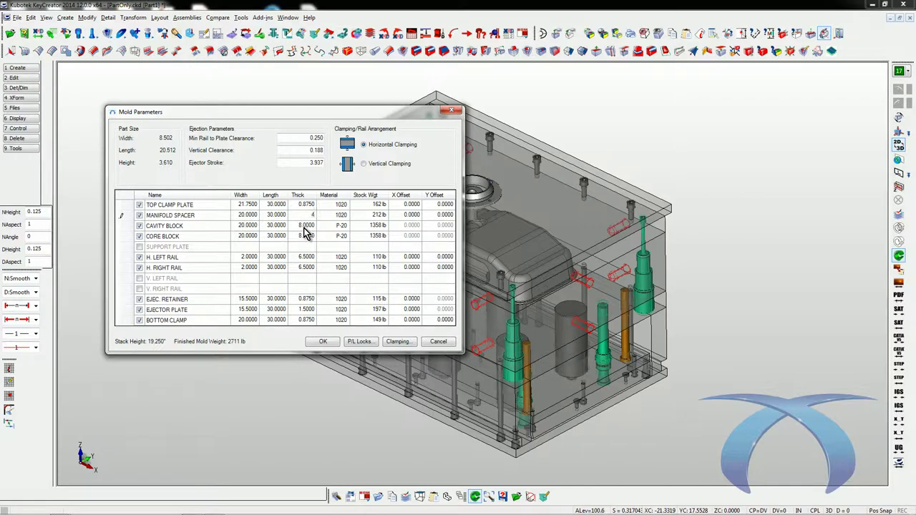
pyautogui.click(305, 226)
pyautogui.click(323, 342)
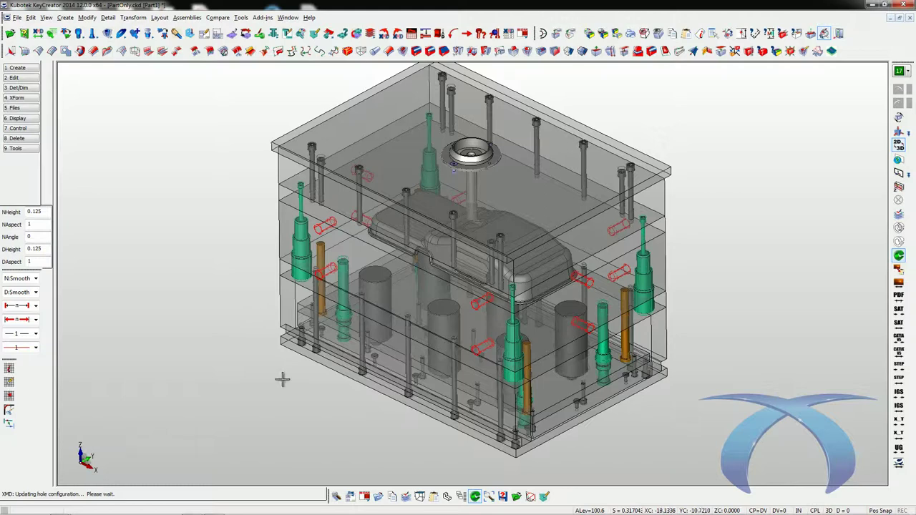
# - Show the mold base from the front in 3D and set its ejector stroke to 2, applying the change
pyautogui.click(446, 496)
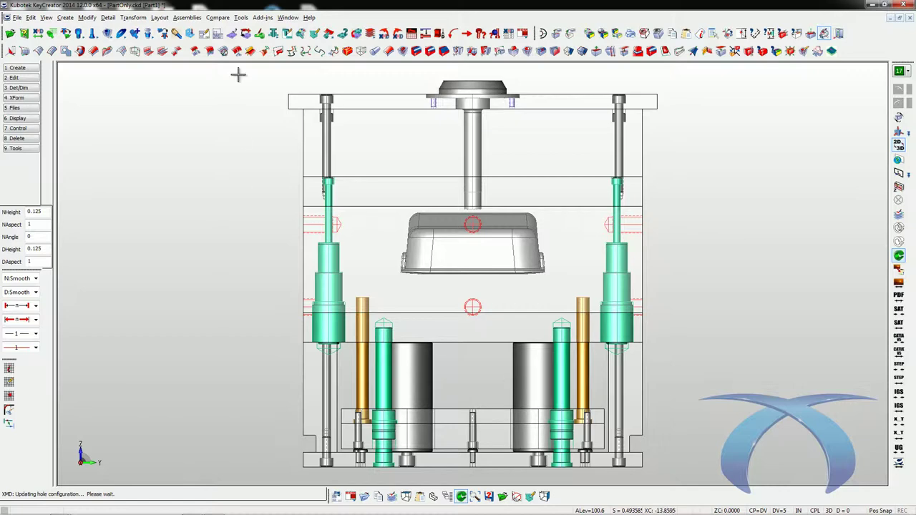
pyautogui.click(316, 34)
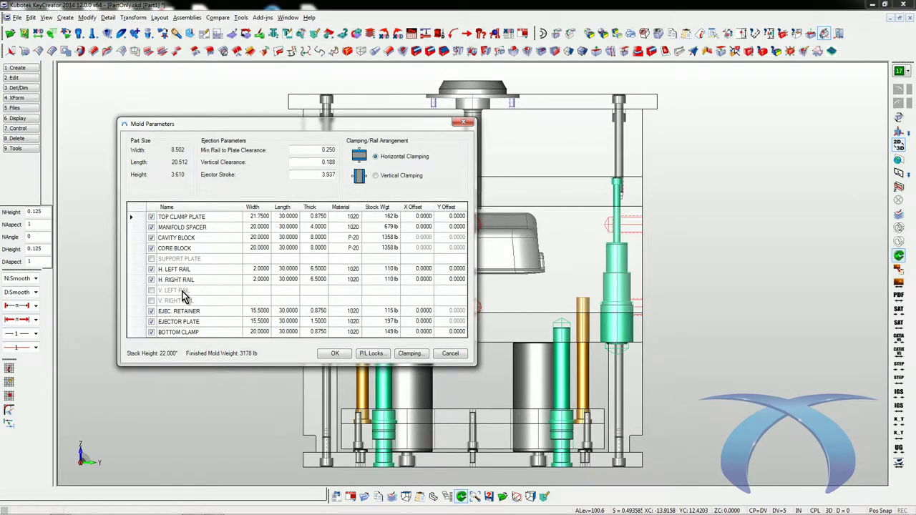
pyautogui.doubleClick(313, 174)
pyautogui.click(309, 163)
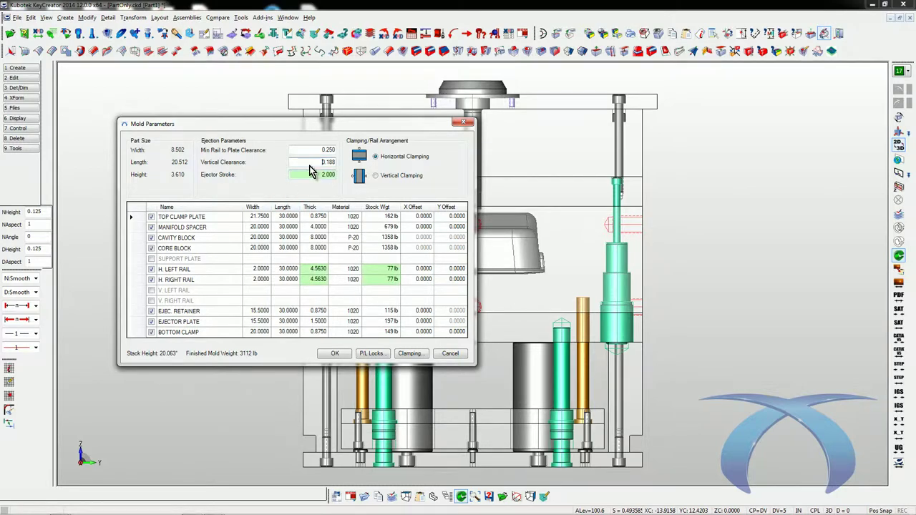
pyautogui.moveTo(384, 124); pyautogui.dragTo(338, 107)
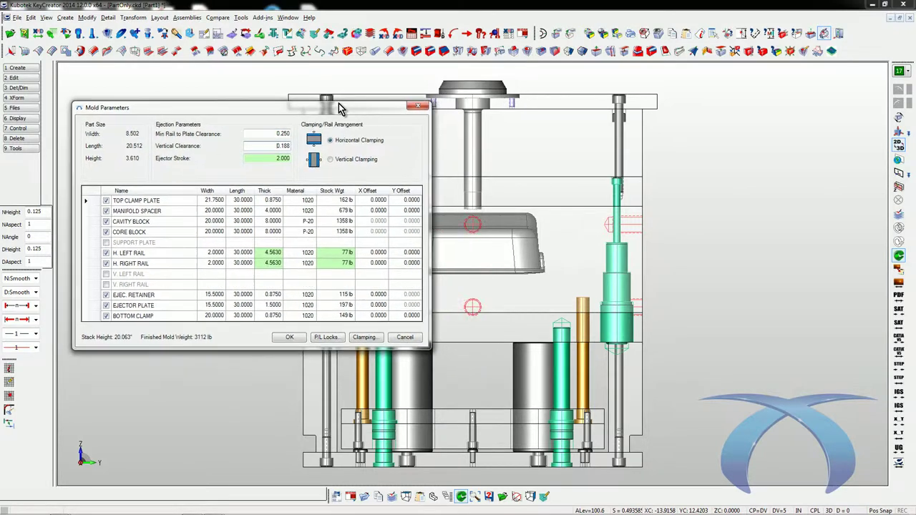
pyautogui.click(290, 339)
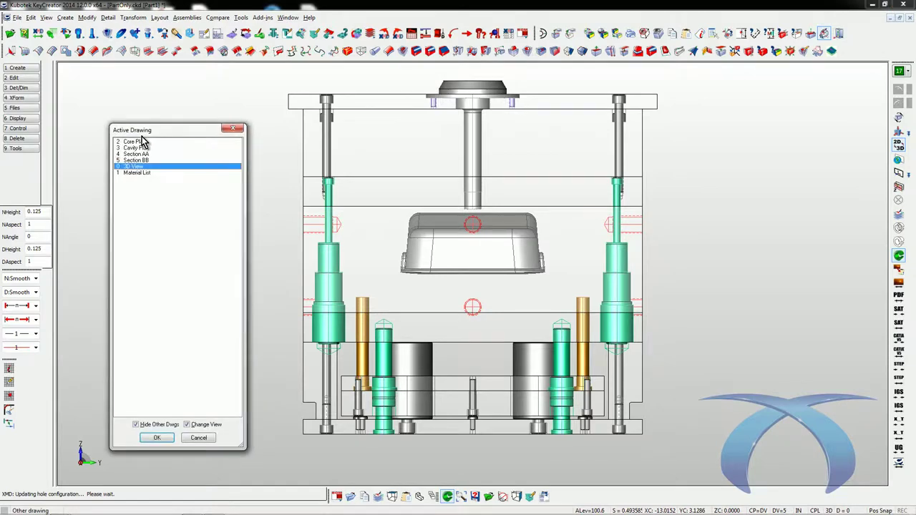
# - Check the Core Plan drawing, switch to Section AA, and set the ejector stroke to 3 in the mold parameters
pyautogui.doubleClick(129, 141)
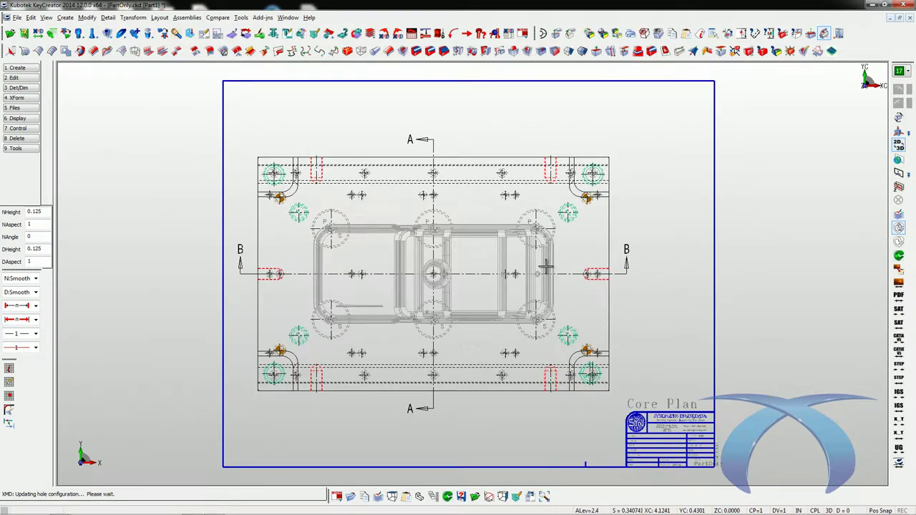
pyautogui.doubleClick(144, 148)
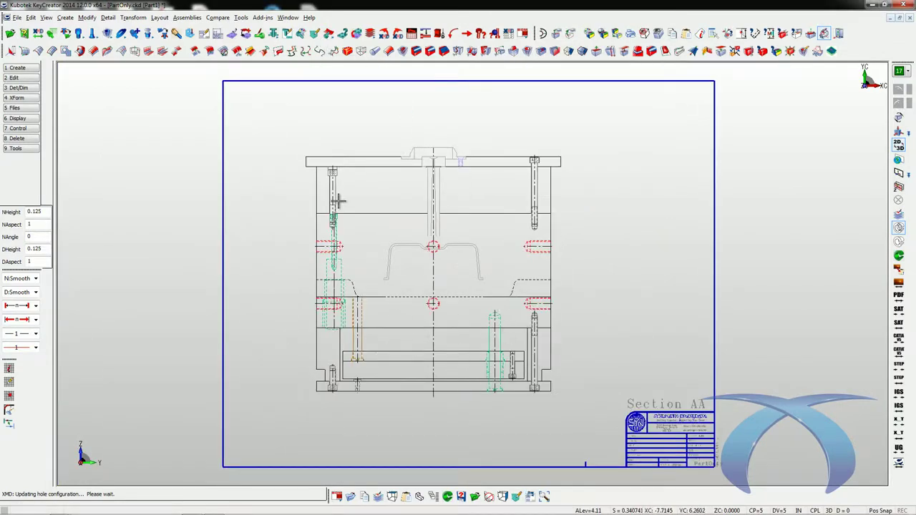
pyautogui.click(315, 34)
pyautogui.moveTo(208, 67); pyautogui.dragTo(266, 68)
pyautogui.write('3')
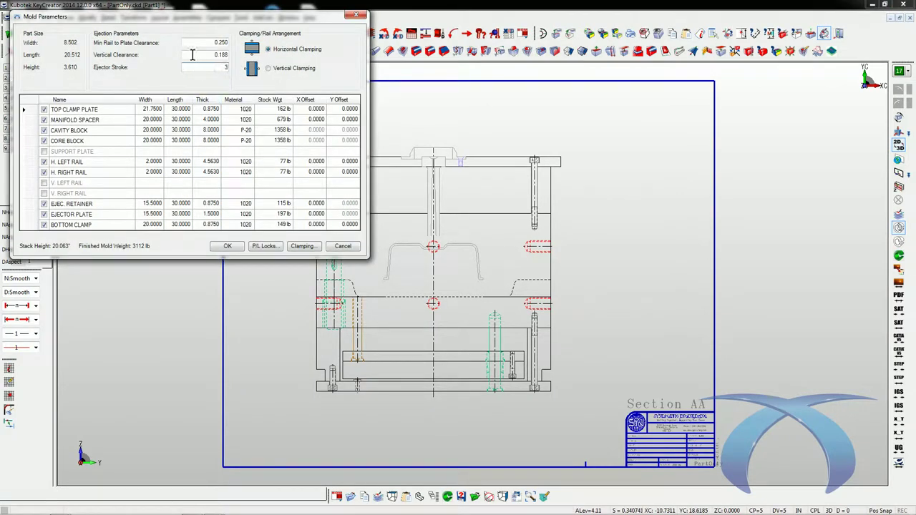
pyautogui.click(193, 55)
pyautogui.click(224, 246)
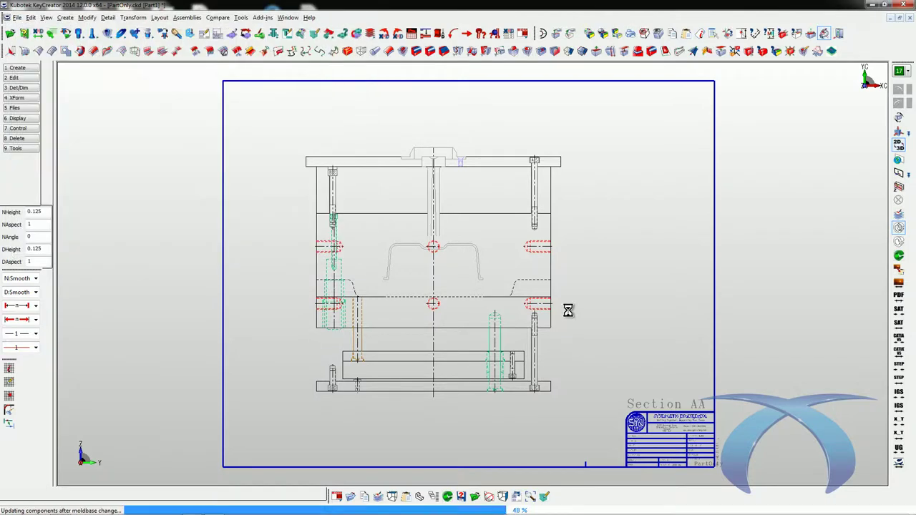
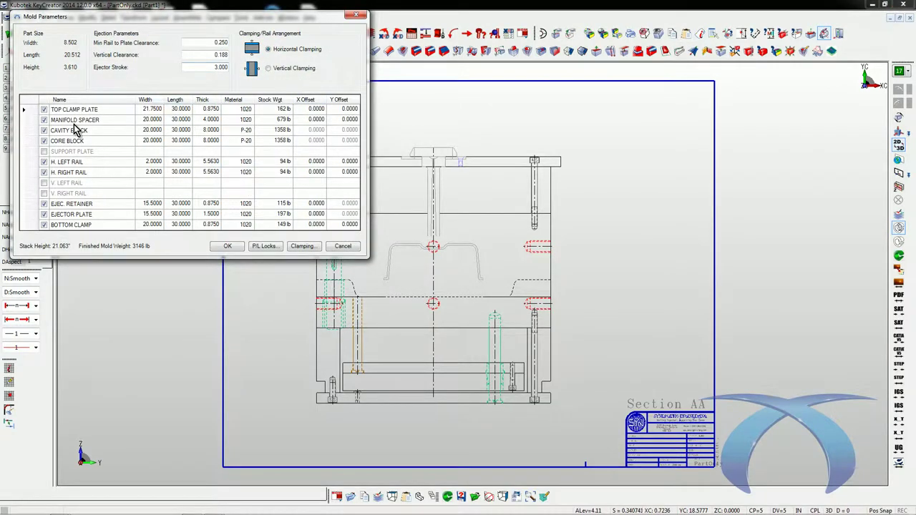
# - Remove the manifold spacer plate from the mold base together with its associated components and holes, and apply the change
pyautogui.click(44, 121)
pyautogui.click(44, 120)
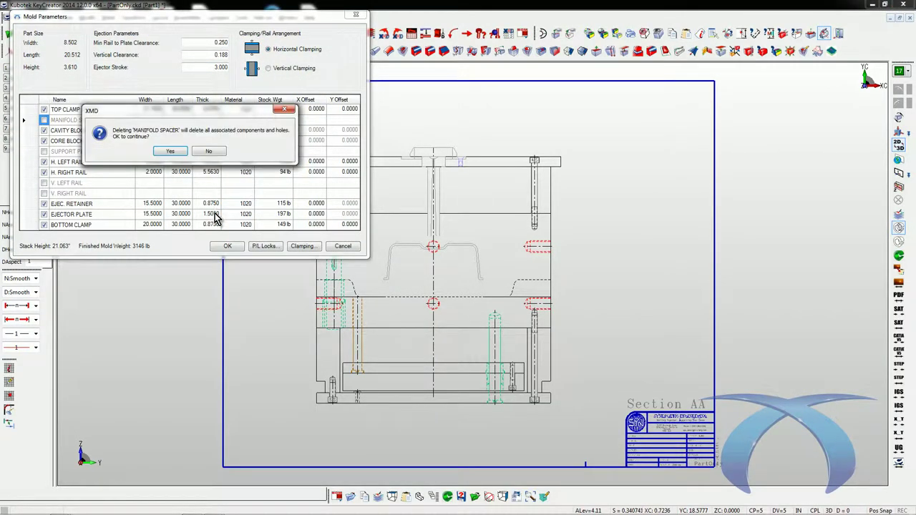
pyautogui.click(172, 153)
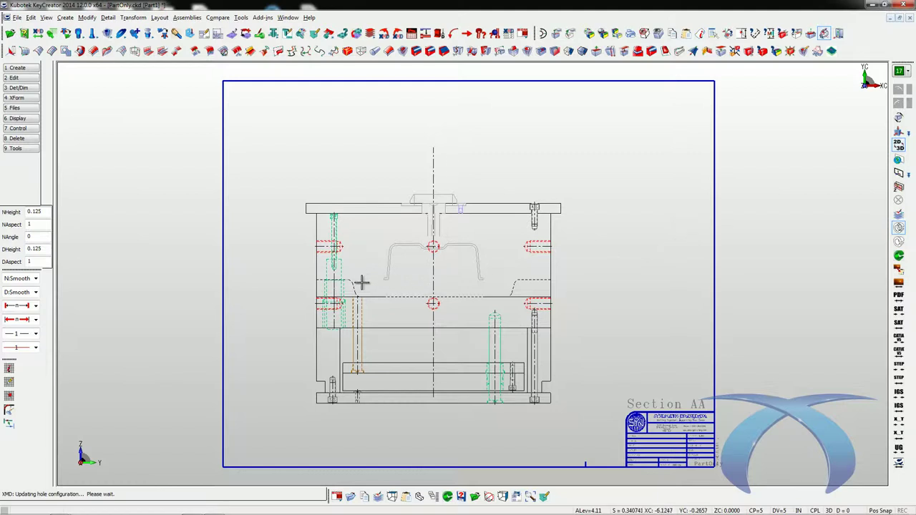
# - Show the cavity half and core half plates with their components in 3D
pyautogui.hotkey('ctrl', 'd')
pyautogui.click(188, 34)
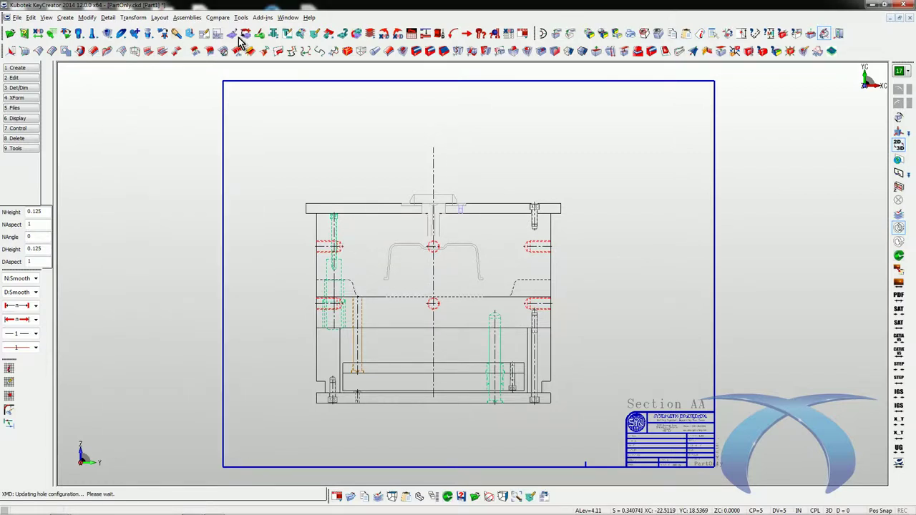
pyautogui.click(240, 36)
pyautogui.click(347, 136)
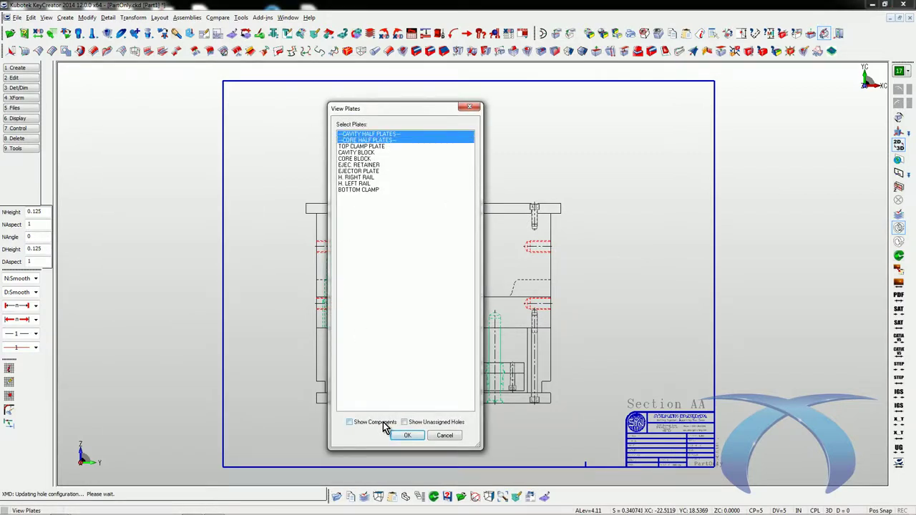
pyautogui.click(407, 435)
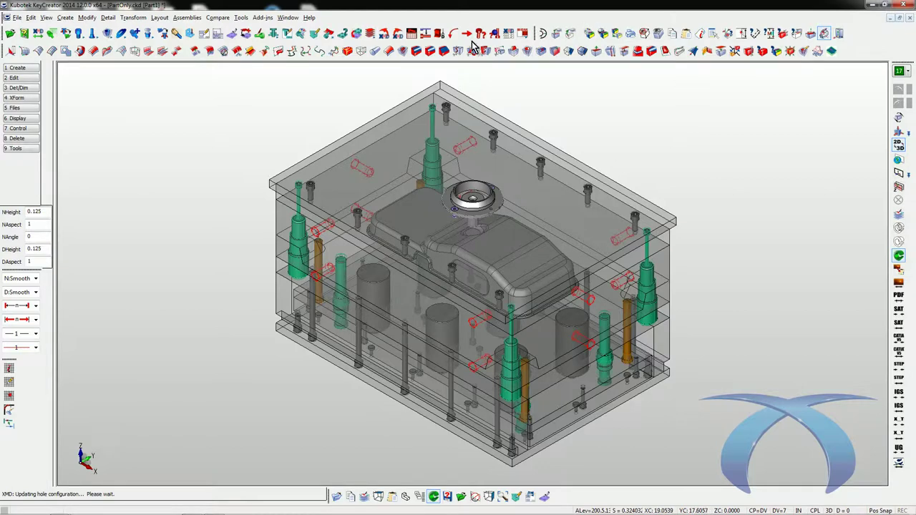
# - Open the mold base's bill of materials using the Synergetic.bmc file
pyautogui.click(524, 33)
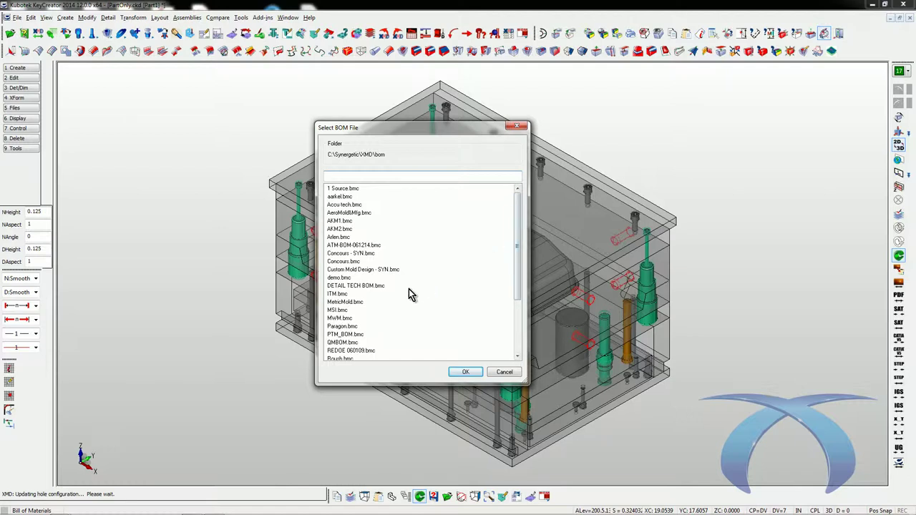
pyautogui.click(351, 350)
pyautogui.press('Down')
pyautogui.press('Down')
pyautogui.press('Down')
pyautogui.press('Down')
pyautogui.scroll(-3, 368, 355)
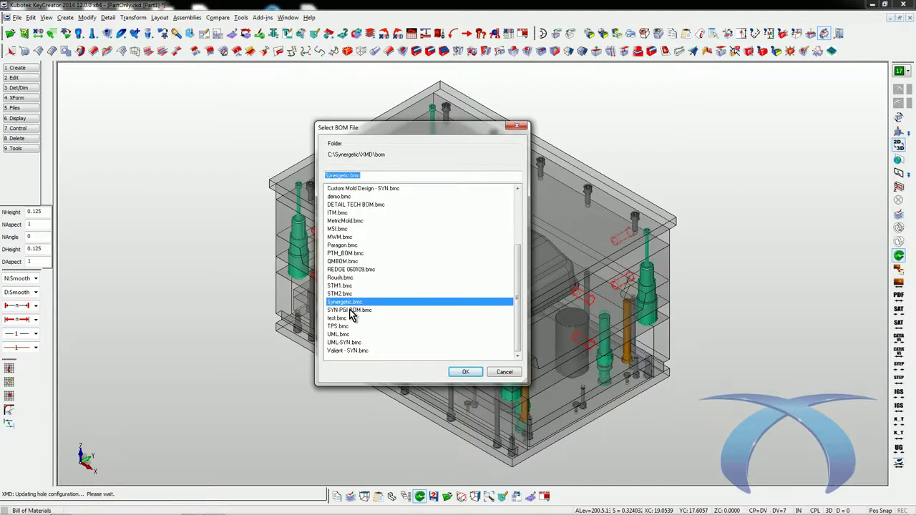
pyautogui.click(458, 371)
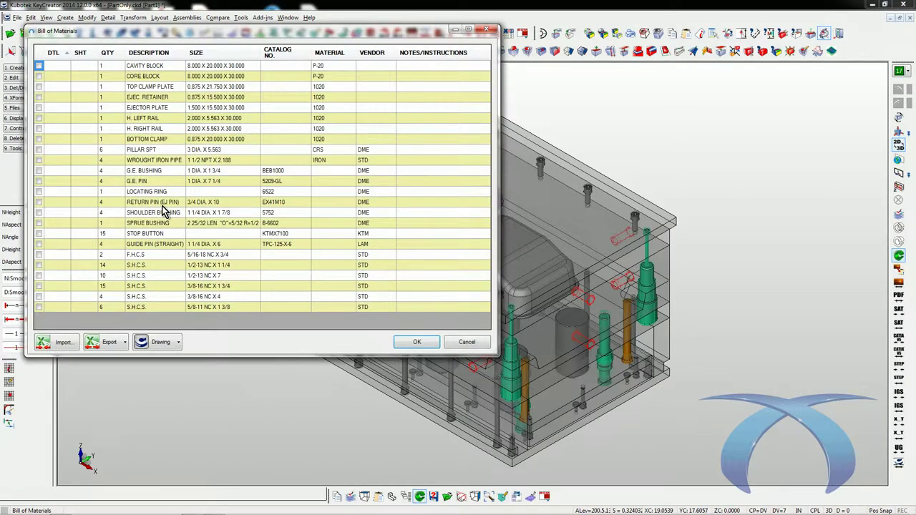
# - Check the left and right rail entries and their sizes in the bill of materials, and close it
pyautogui.click(150, 119)
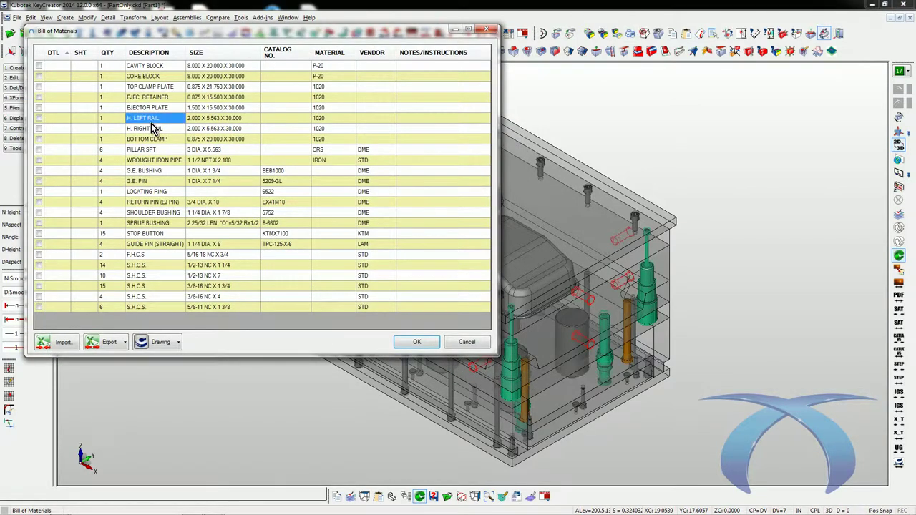
pyautogui.click(205, 129)
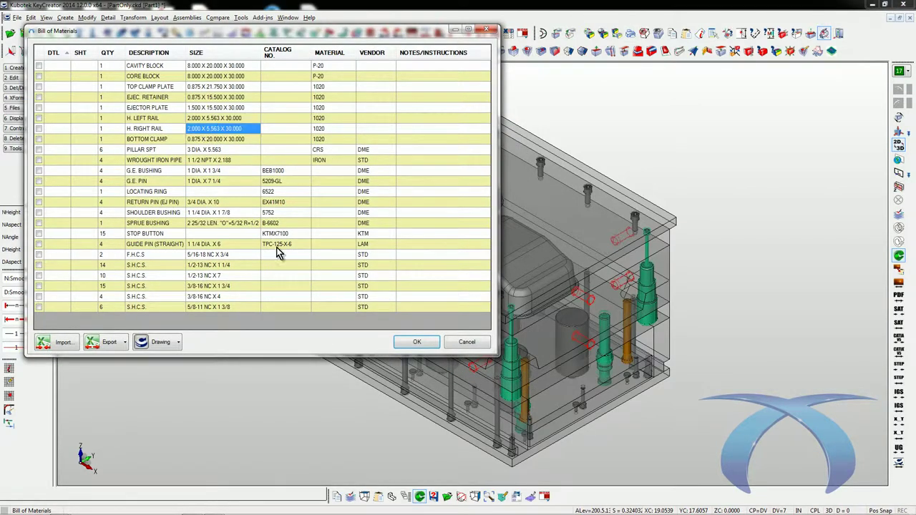
pyautogui.click(415, 342)
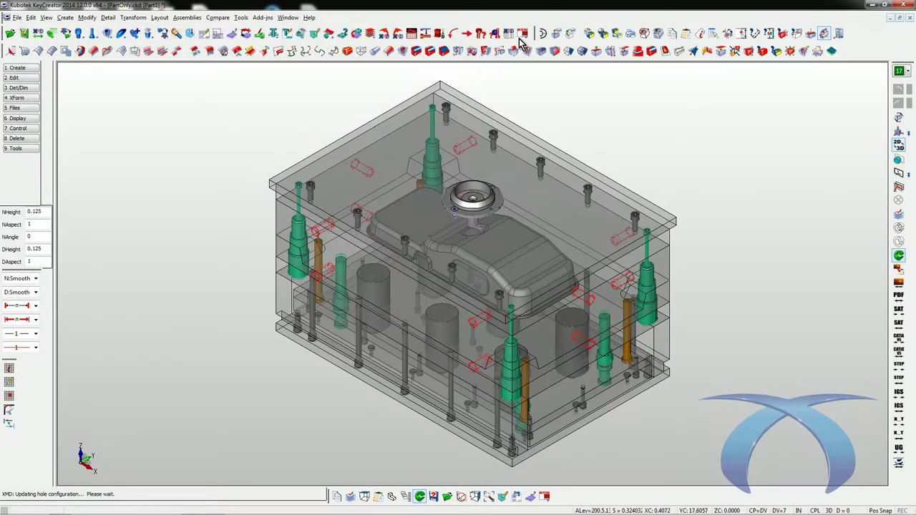
# - Add a manifold spacer plate in the mold parameters and set its thickness to 4
pyautogui.click(325, 33)
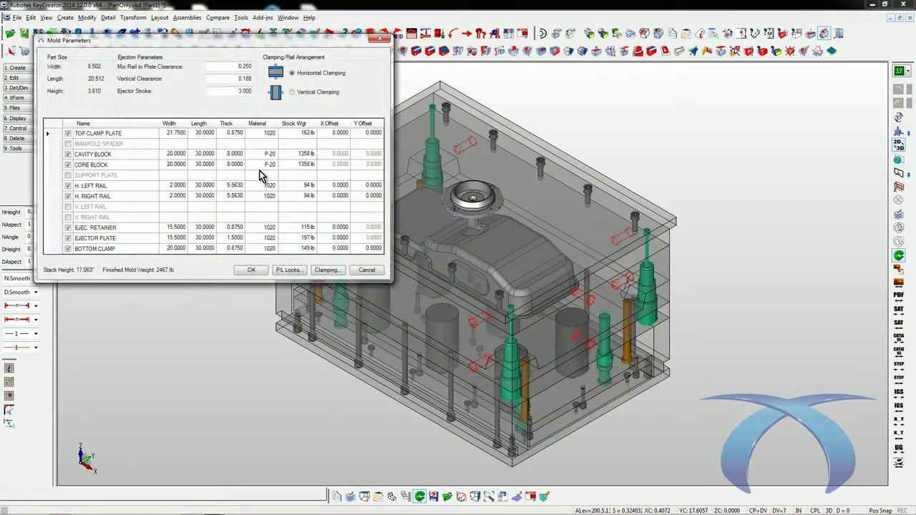
pyautogui.click(91, 144)
pyautogui.click(68, 144)
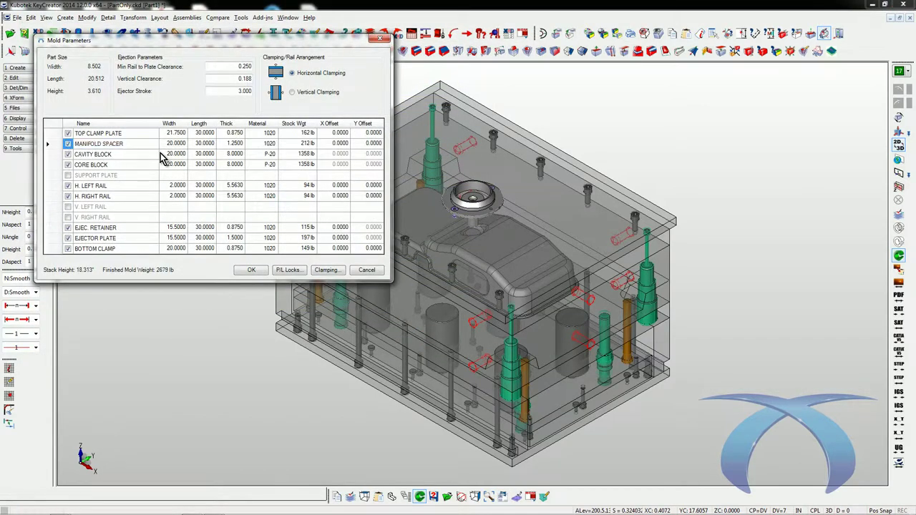
pyautogui.click(234, 145)
pyautogui.write('4')
pyautogui.press('Return')
# - Set the ejector stroke to 4 and apply the mold parameters to the mold base
pyautogui.doubleClick(231, 91)
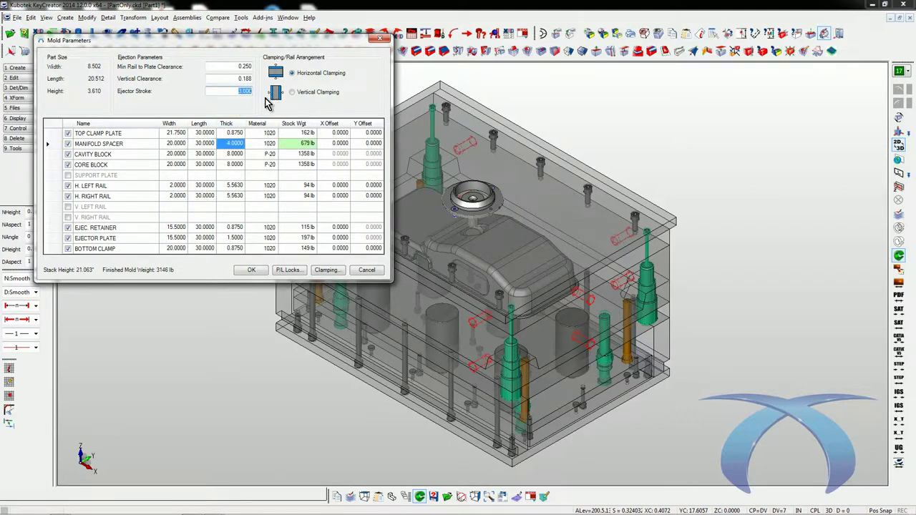
pyautogui.write('4')
pyautogui.click(234, 165)
pyautogui.click(252, 270)
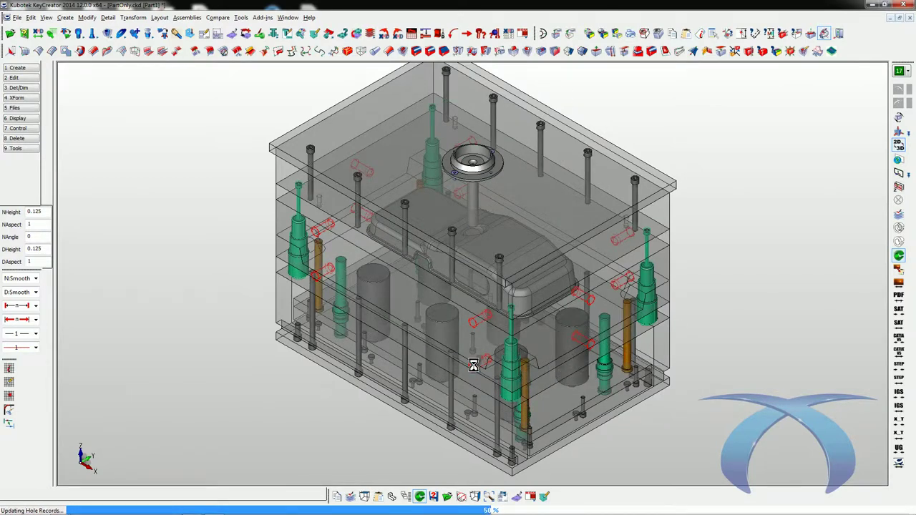
# - Review the plate, pin and screw entries in the updated bill of materials down to the last row, and close it
pyautogui.click(523, 32)
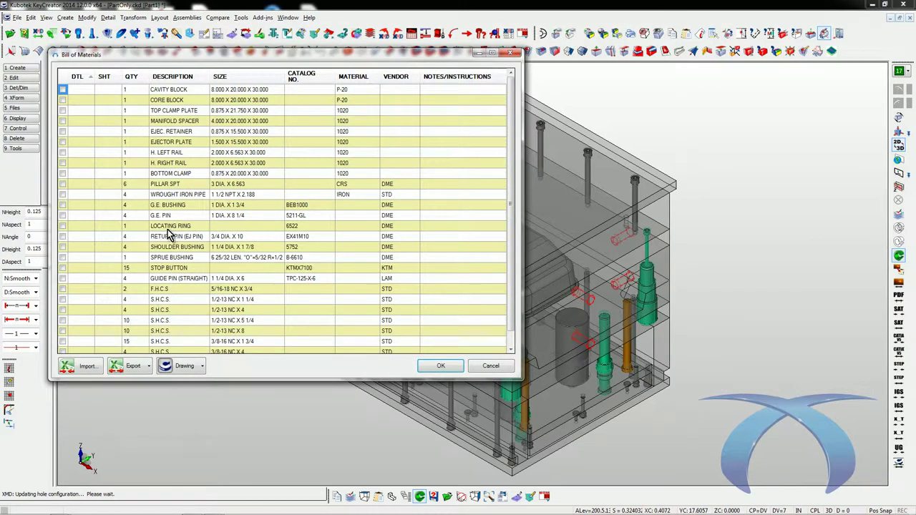
pyautogui.scroll(-1, 188, 308)
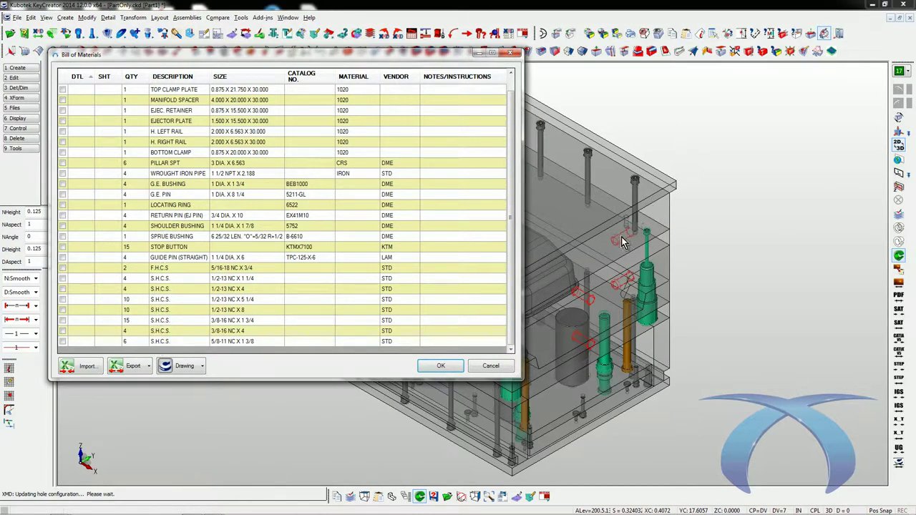
pyautogui.click(438, 367)
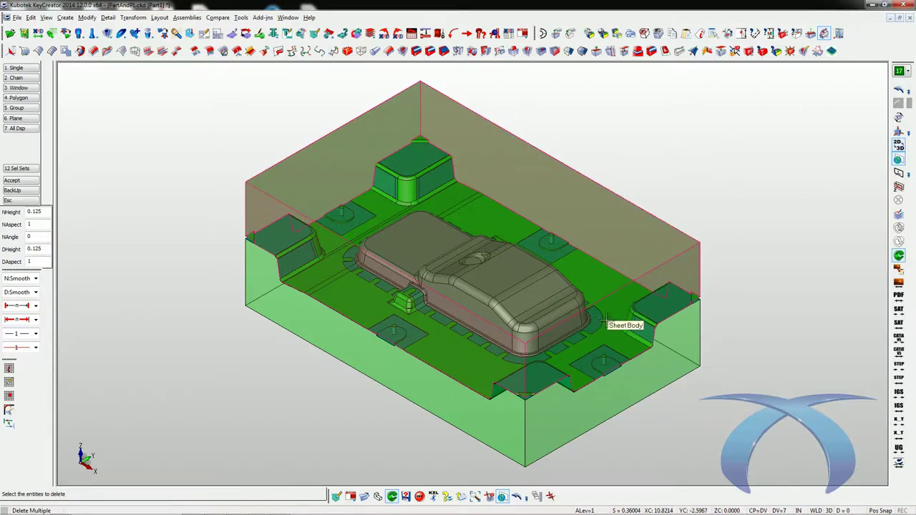
# - Start a new mold job with the job number Complete for the part with parting line surfaces, moving its information dialog aside
pyautogui.click(613, 345)
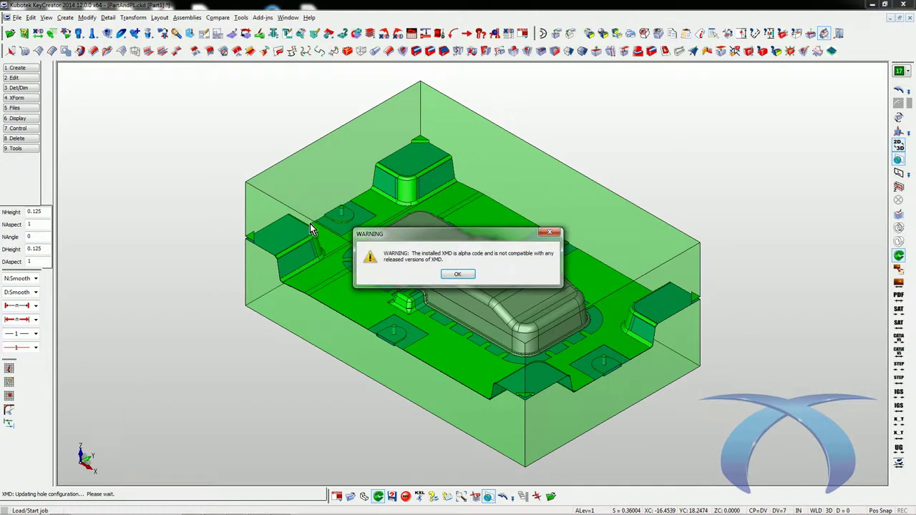
pyautogui.click(446, 278)
pyautogui.write('Compl')
pyautogui.press('Return')
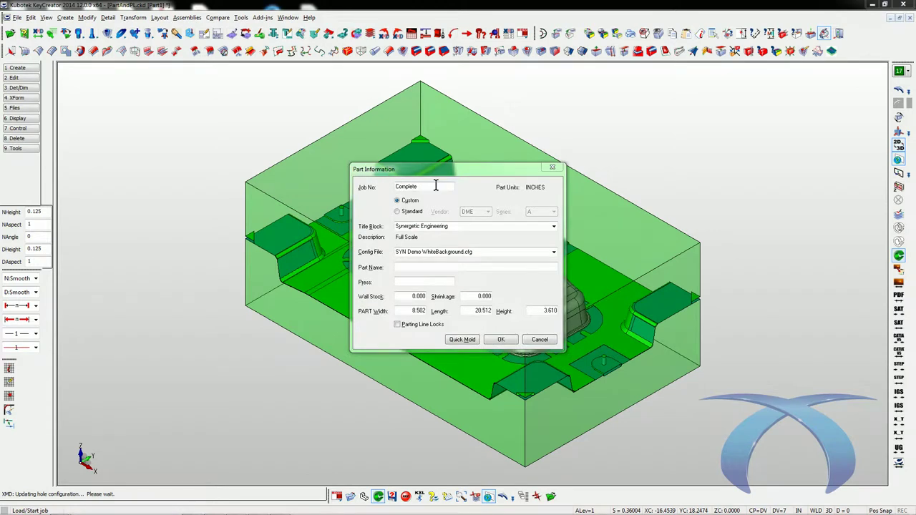
pyautogui.moveTo(466, 174); pyautogui.dragTo(262, 180)
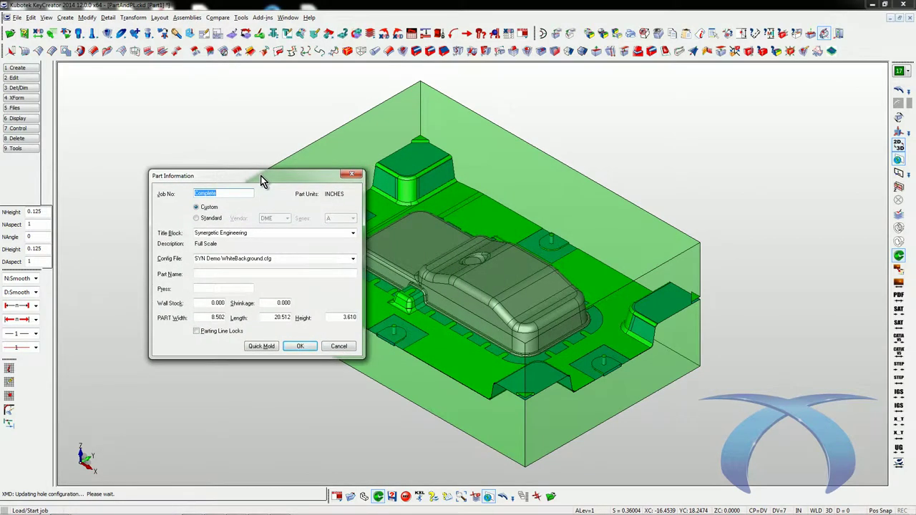
pyautogui.click(300, 274)
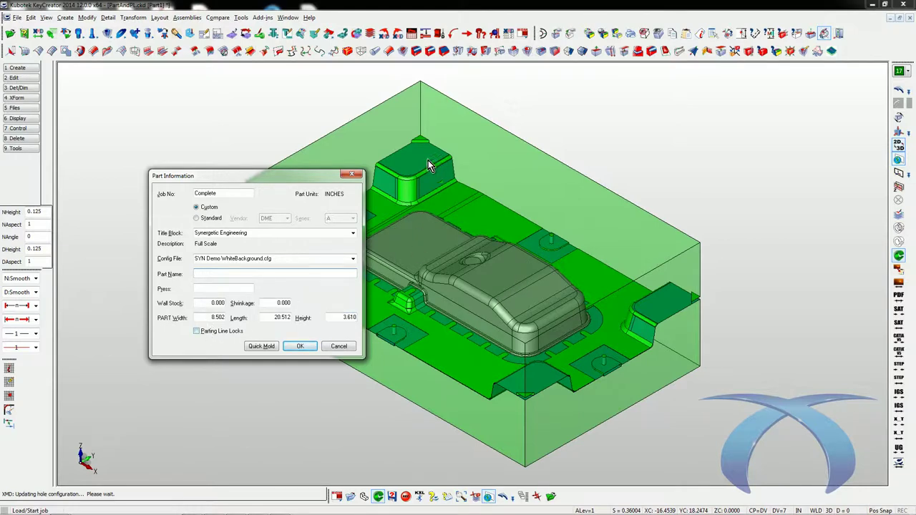
# - Try to enable parting line locks for the job, and accept the part information with custom mold settings
pyautogui.click(196, 331)
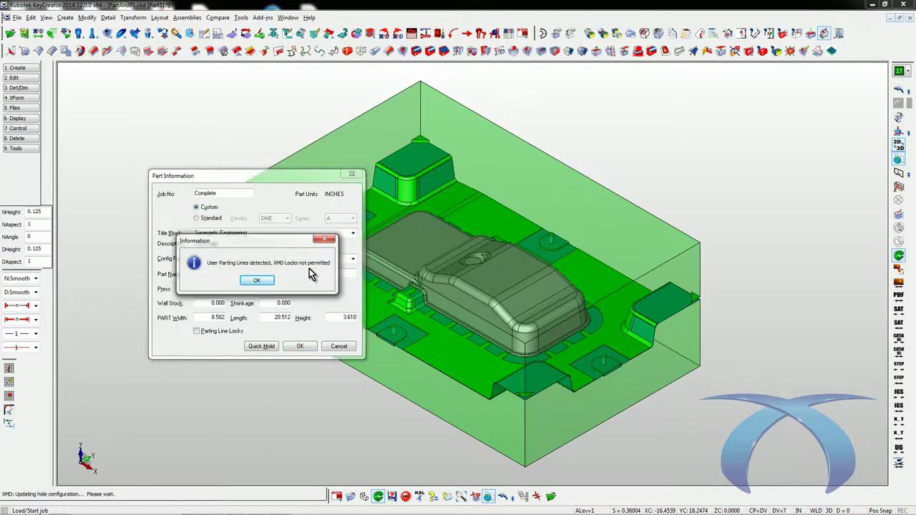
pyautogui.click(256, 281)
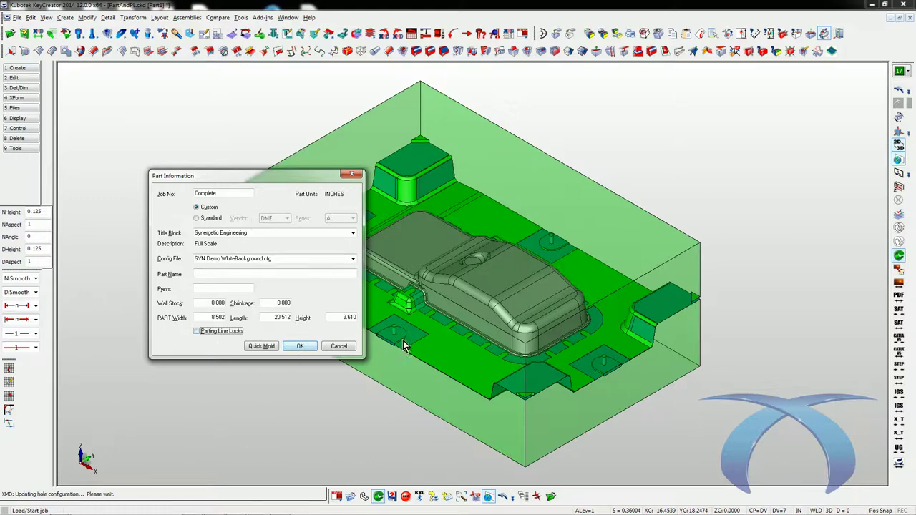
pyautogui.click(299, 347)
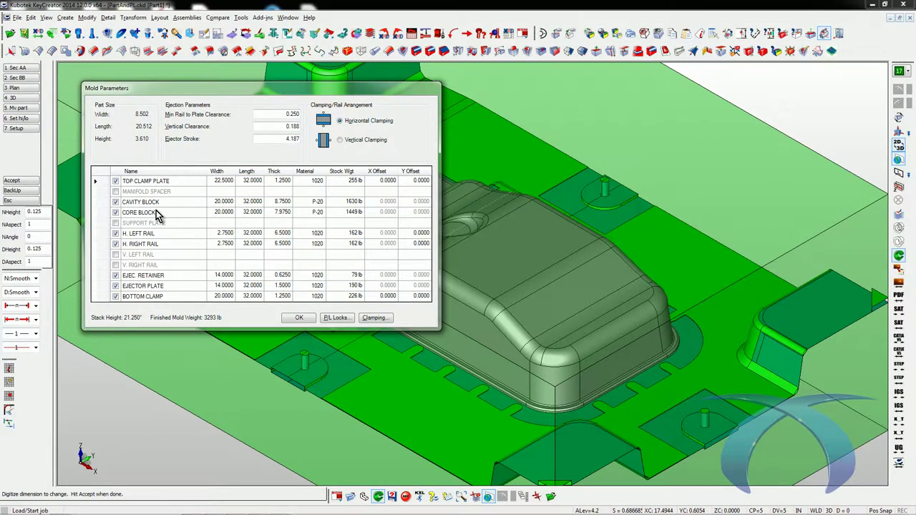
# - Set the ejector retainer thickness to 0.875 in the mold parameters and build the mold base from the part and parting surfaces
pyautogui.click(283, 277)
pyautogui.press('BackSpace')
pyautogui.write('.875')
pyautogui.click(278, 290)
pyautogui.click(283, 301)
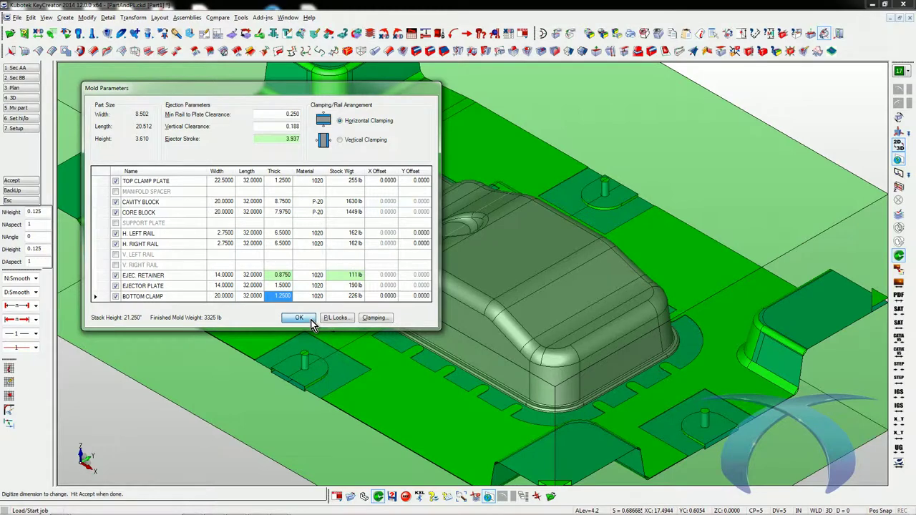
pyautogui.click(310, 322)
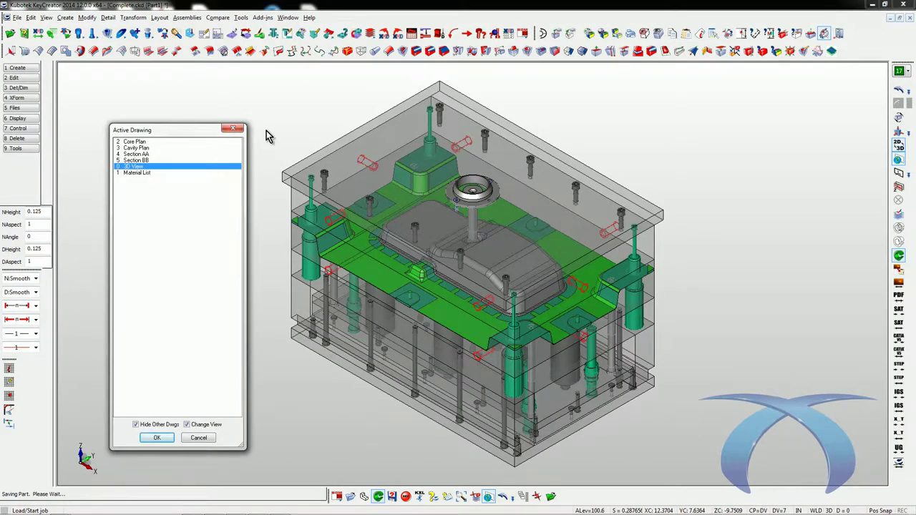
# - Examine the Core Plan and Cavity Plan drawings of the finished mold base, returning to the Core Plan
pyautogui.doubleClick(162, 142)
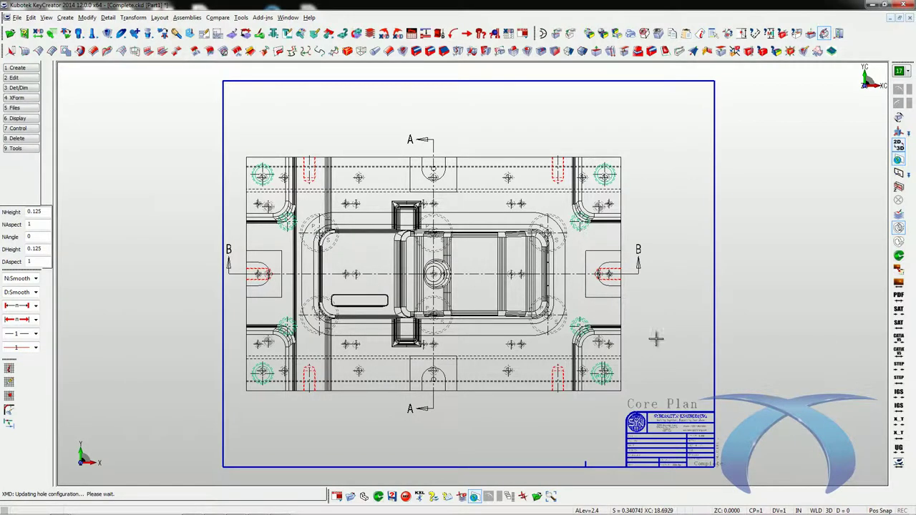
pyautogui.hotkey('ctrl', 'd')
pyautogui.doubleClick(153, 148)
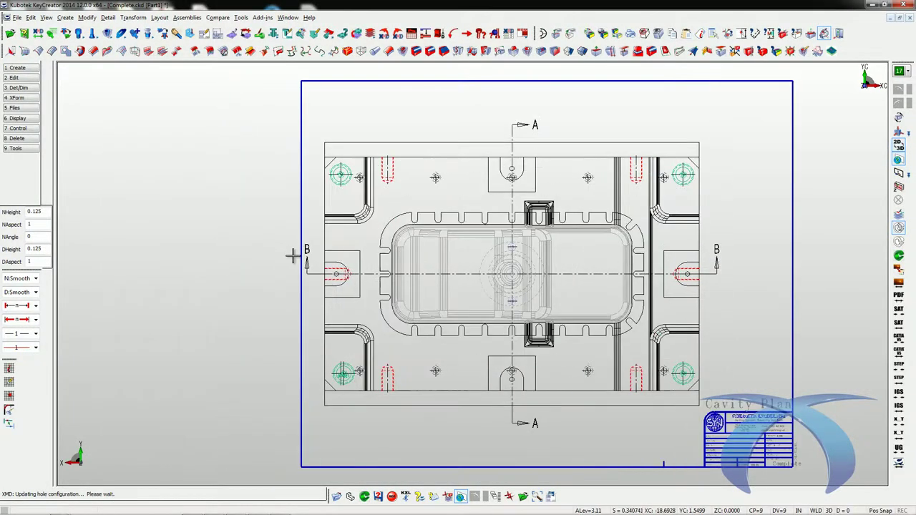
pyautogui.hotkey('ctrl', 'd')
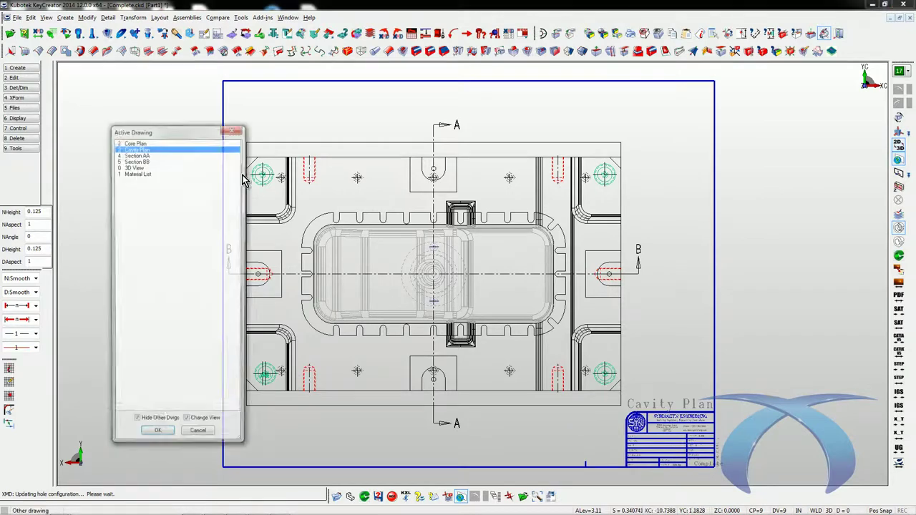
pyautogui.doubleClick(169, 145)
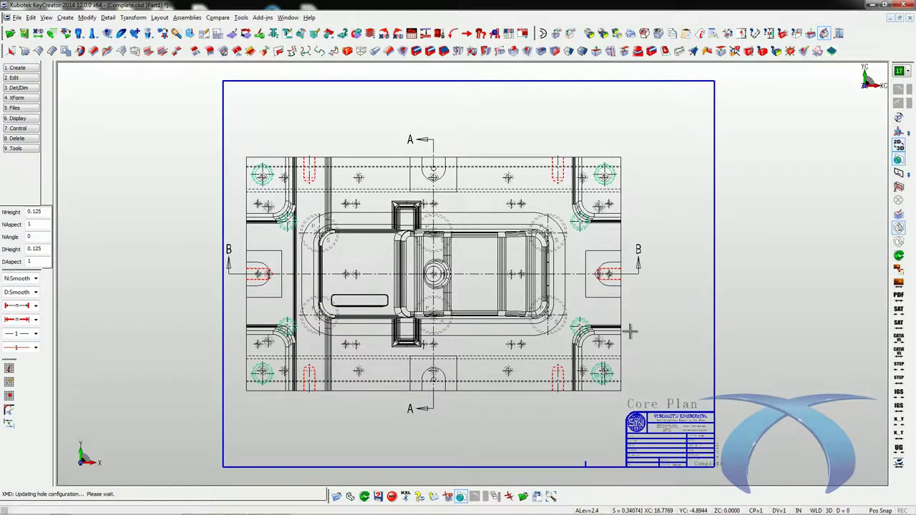